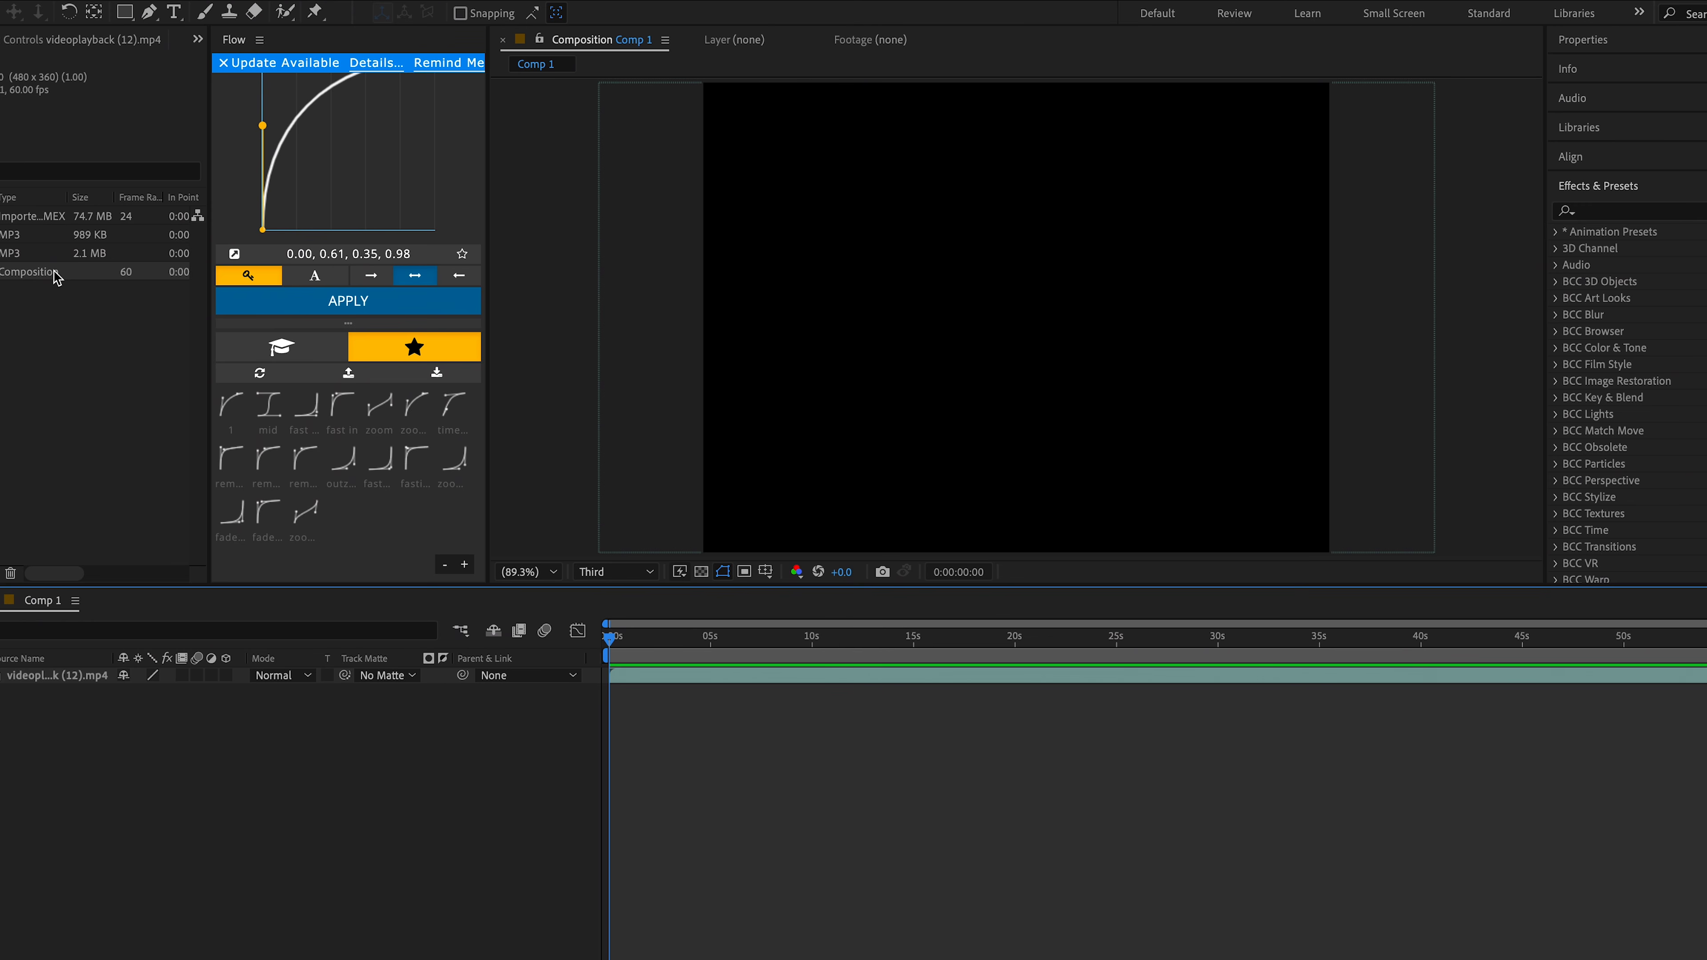
Change the Comp 1 composition's frame rate to 24 frames per second in its settings.
right_click(56, 275)
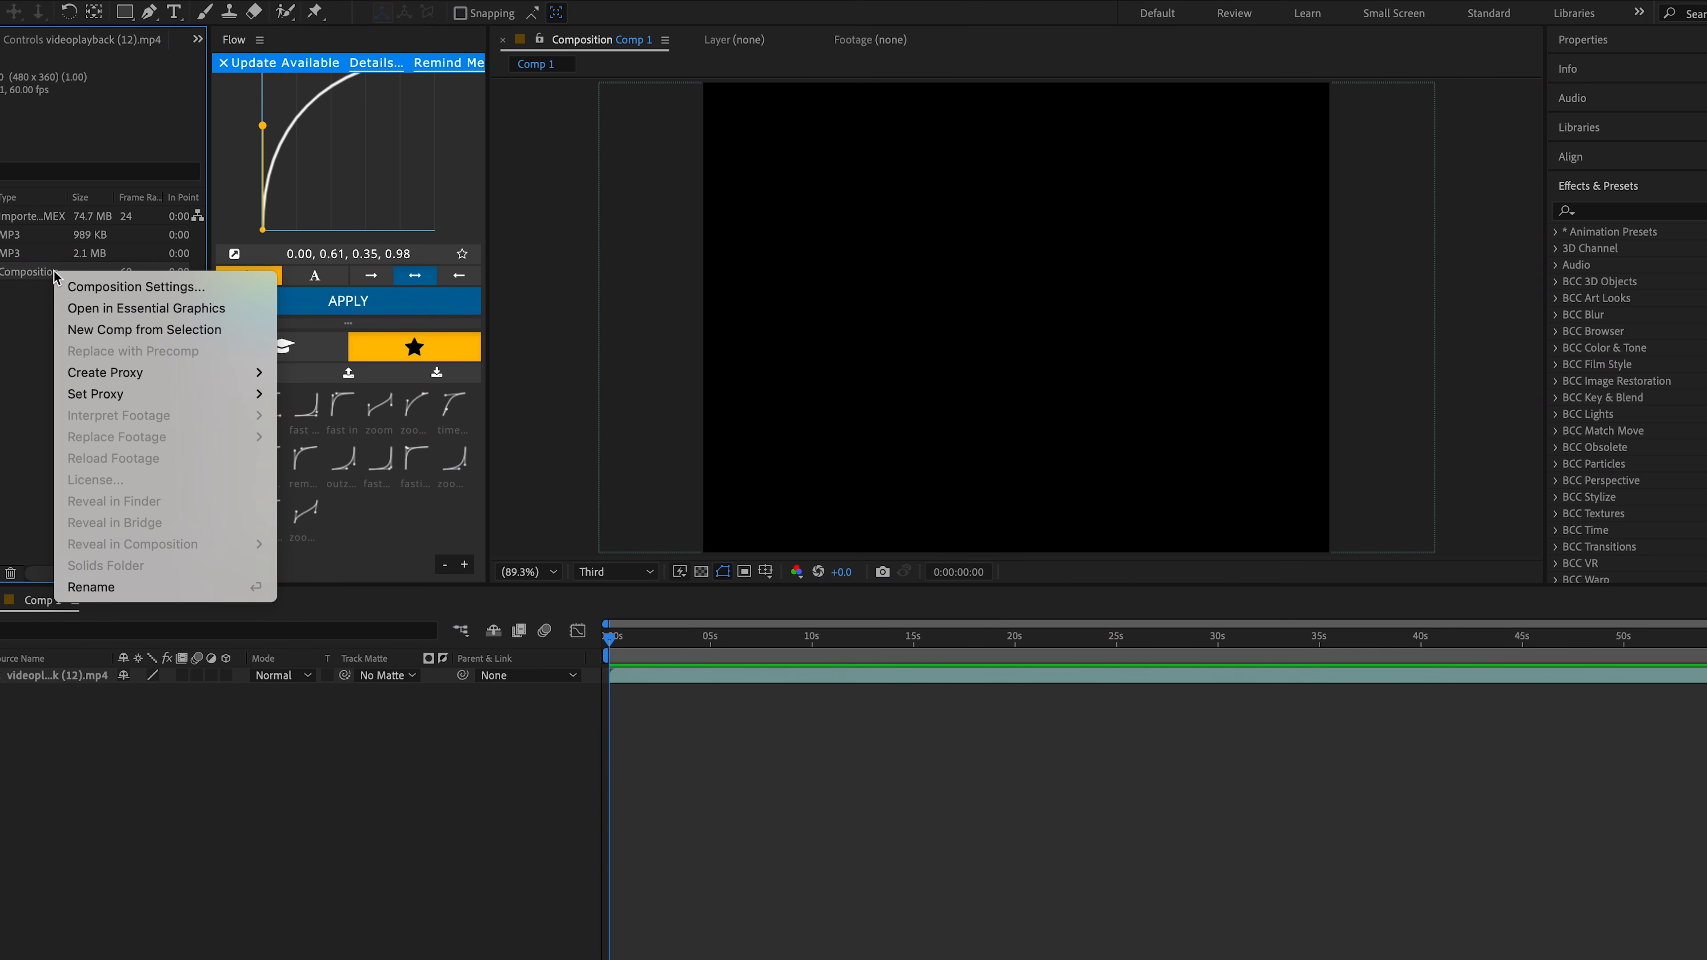
click(86, 287)
click(705, 480)
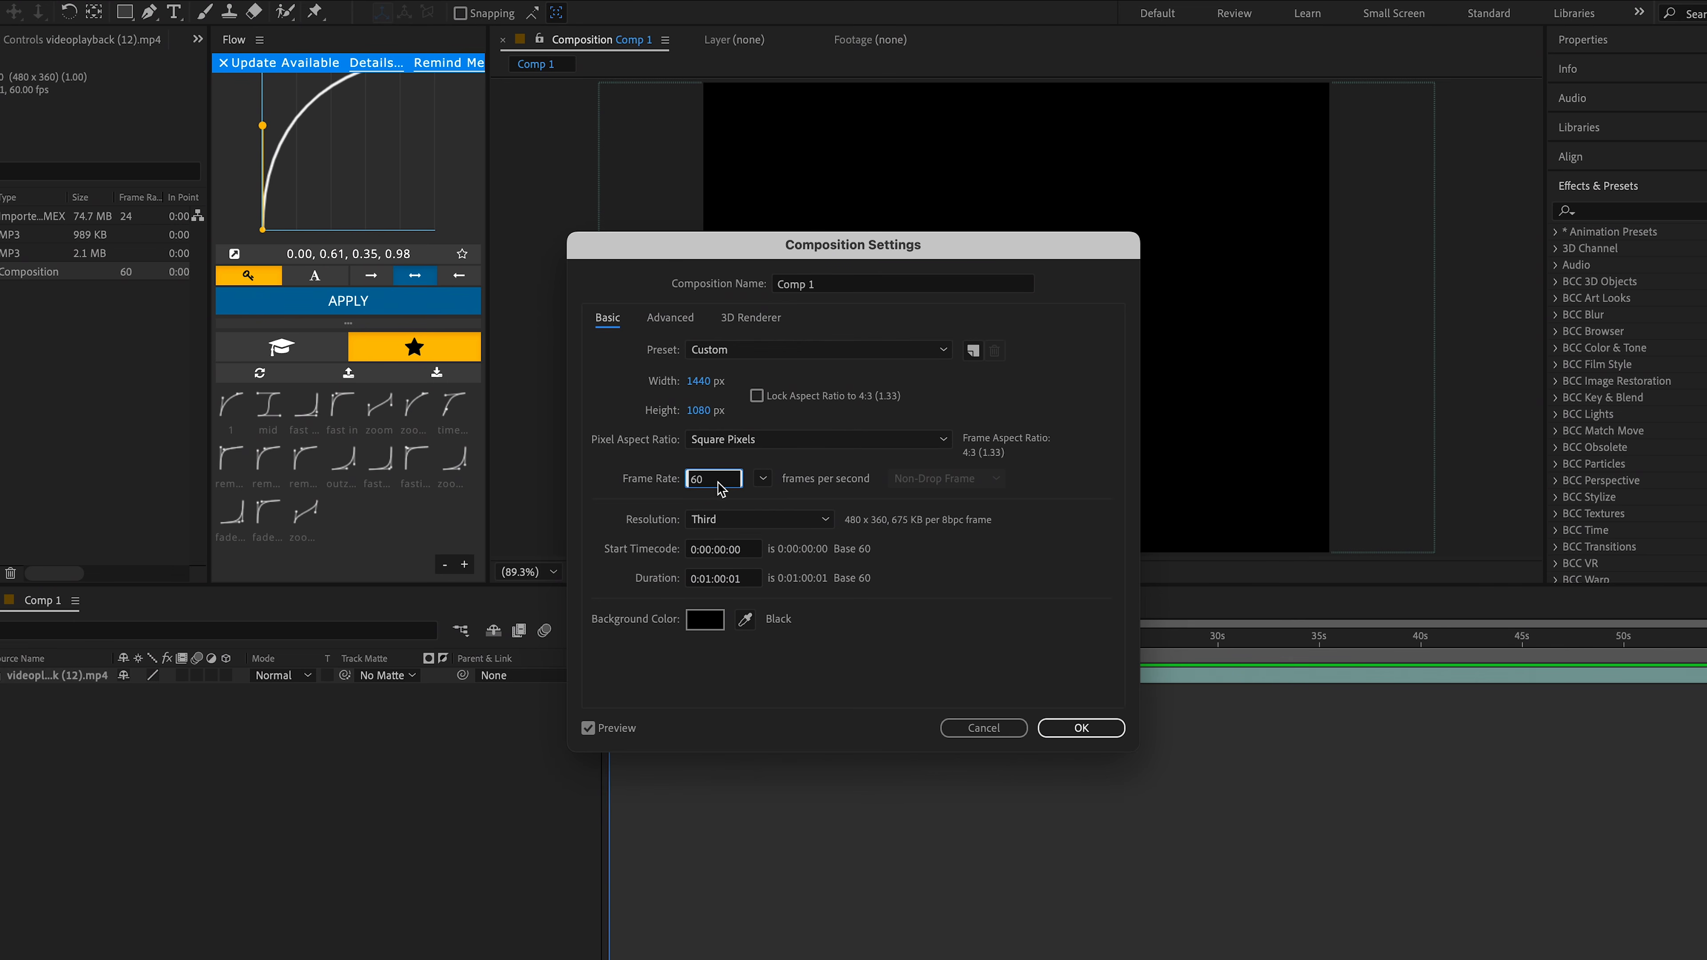
double_click(705, 481)
drag(734, 484, 611, 490)
text(2e4)
double_click(700, 482)
text(15)
drag(704, 482, 567, 485)
key(BackSpace)
key(Return)
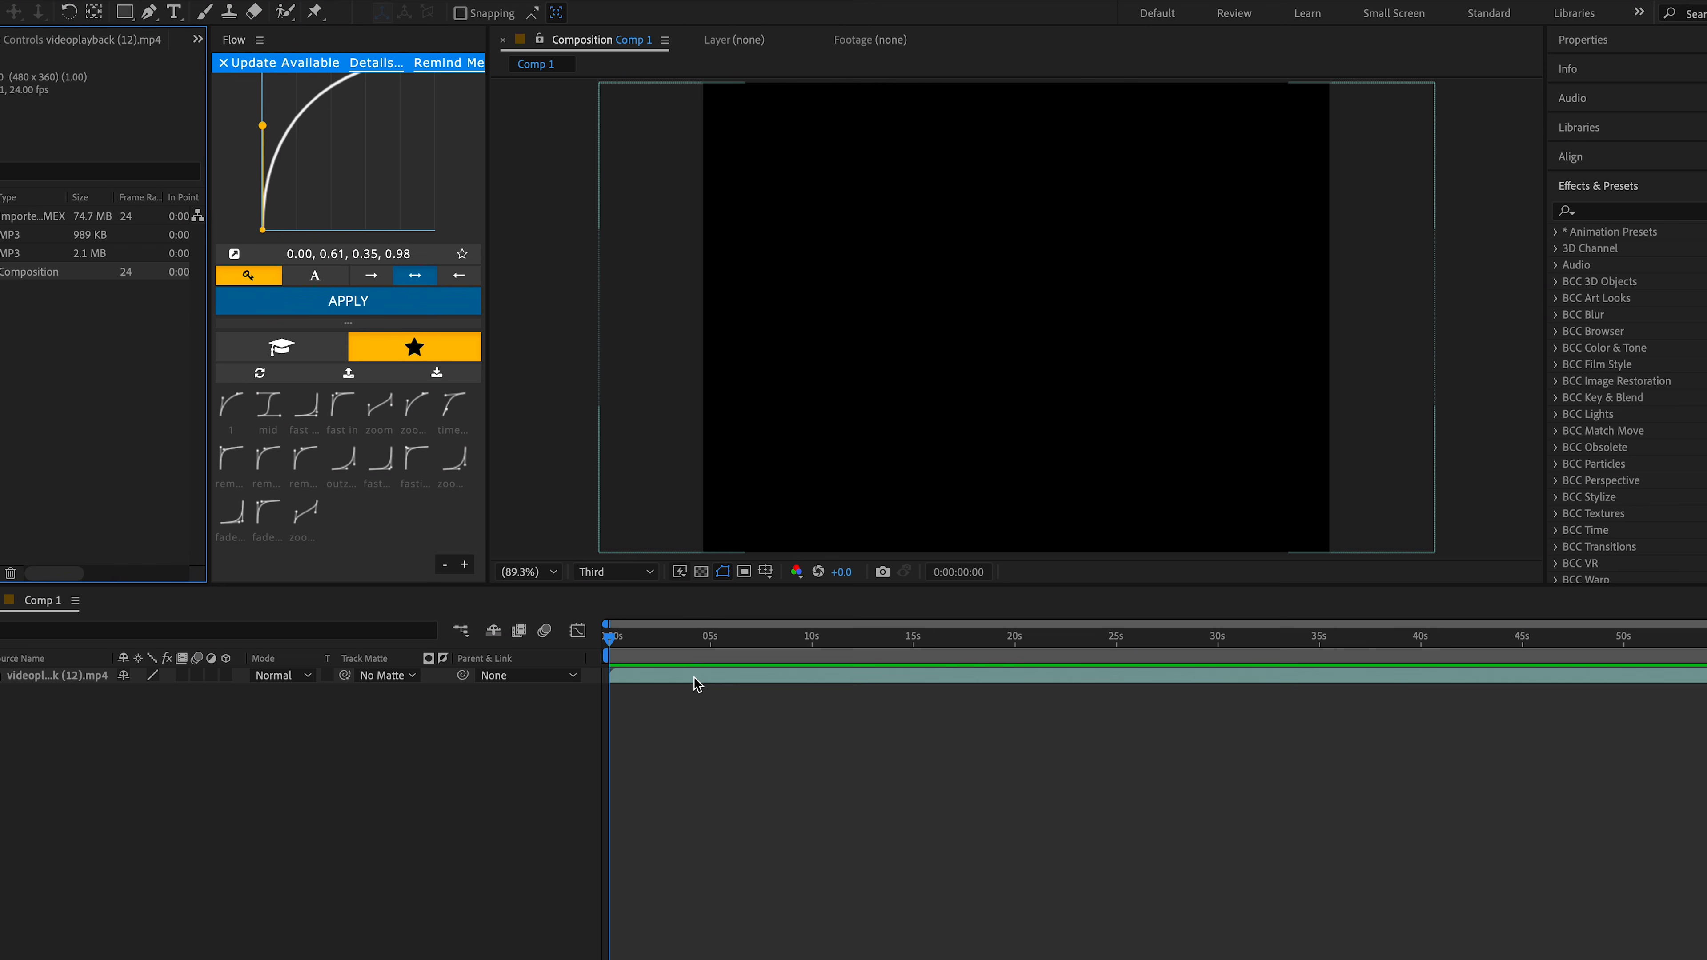
Enable time remapping on the videoplayback (12).mp4 layer and add a Time Remap keyframe at 0:00:00:00.
click(758, 678)
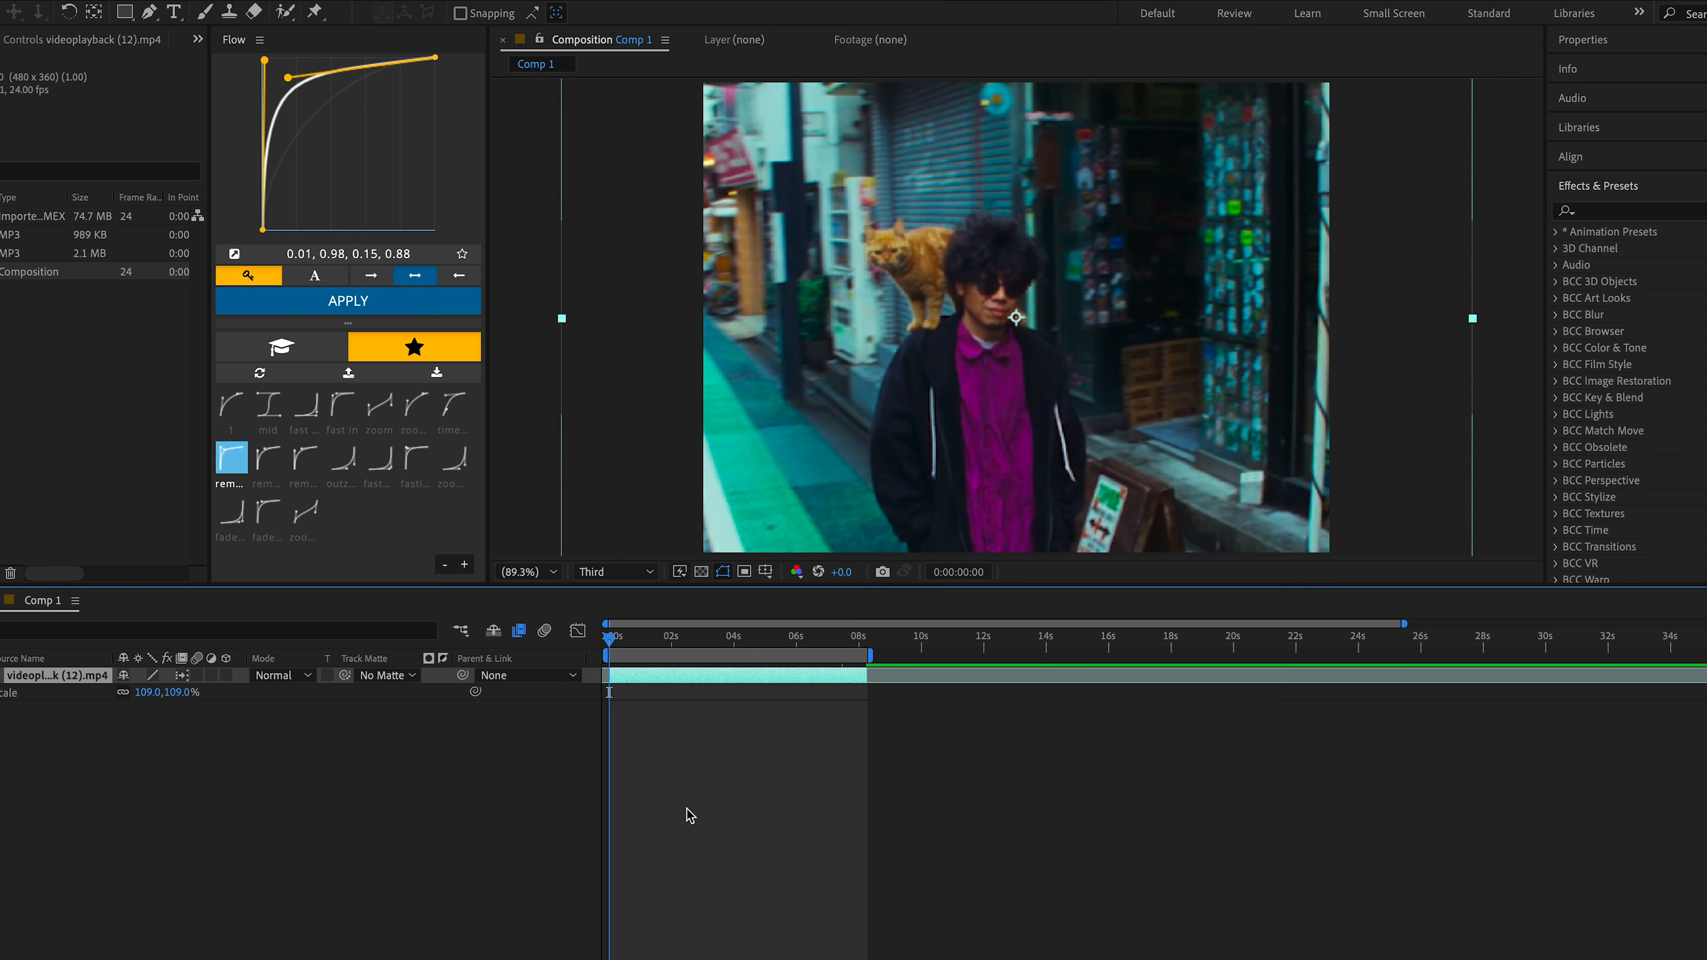
click(181, 676)
right_click(634, 682)
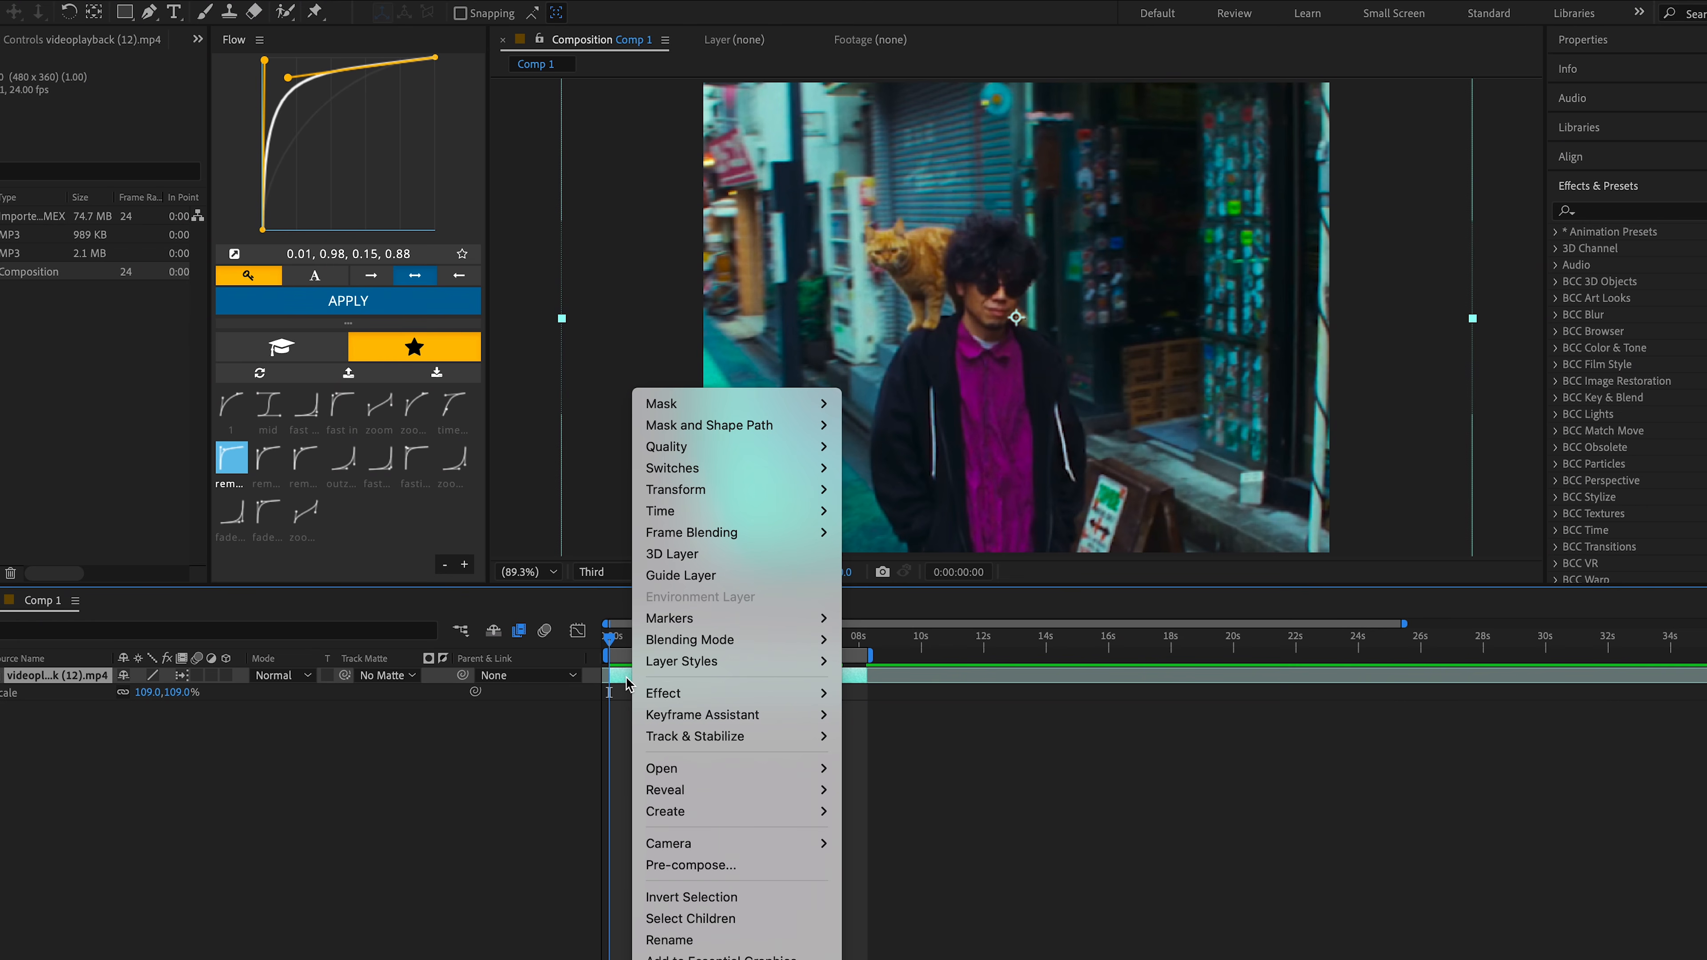
mouse_move(781, 519)
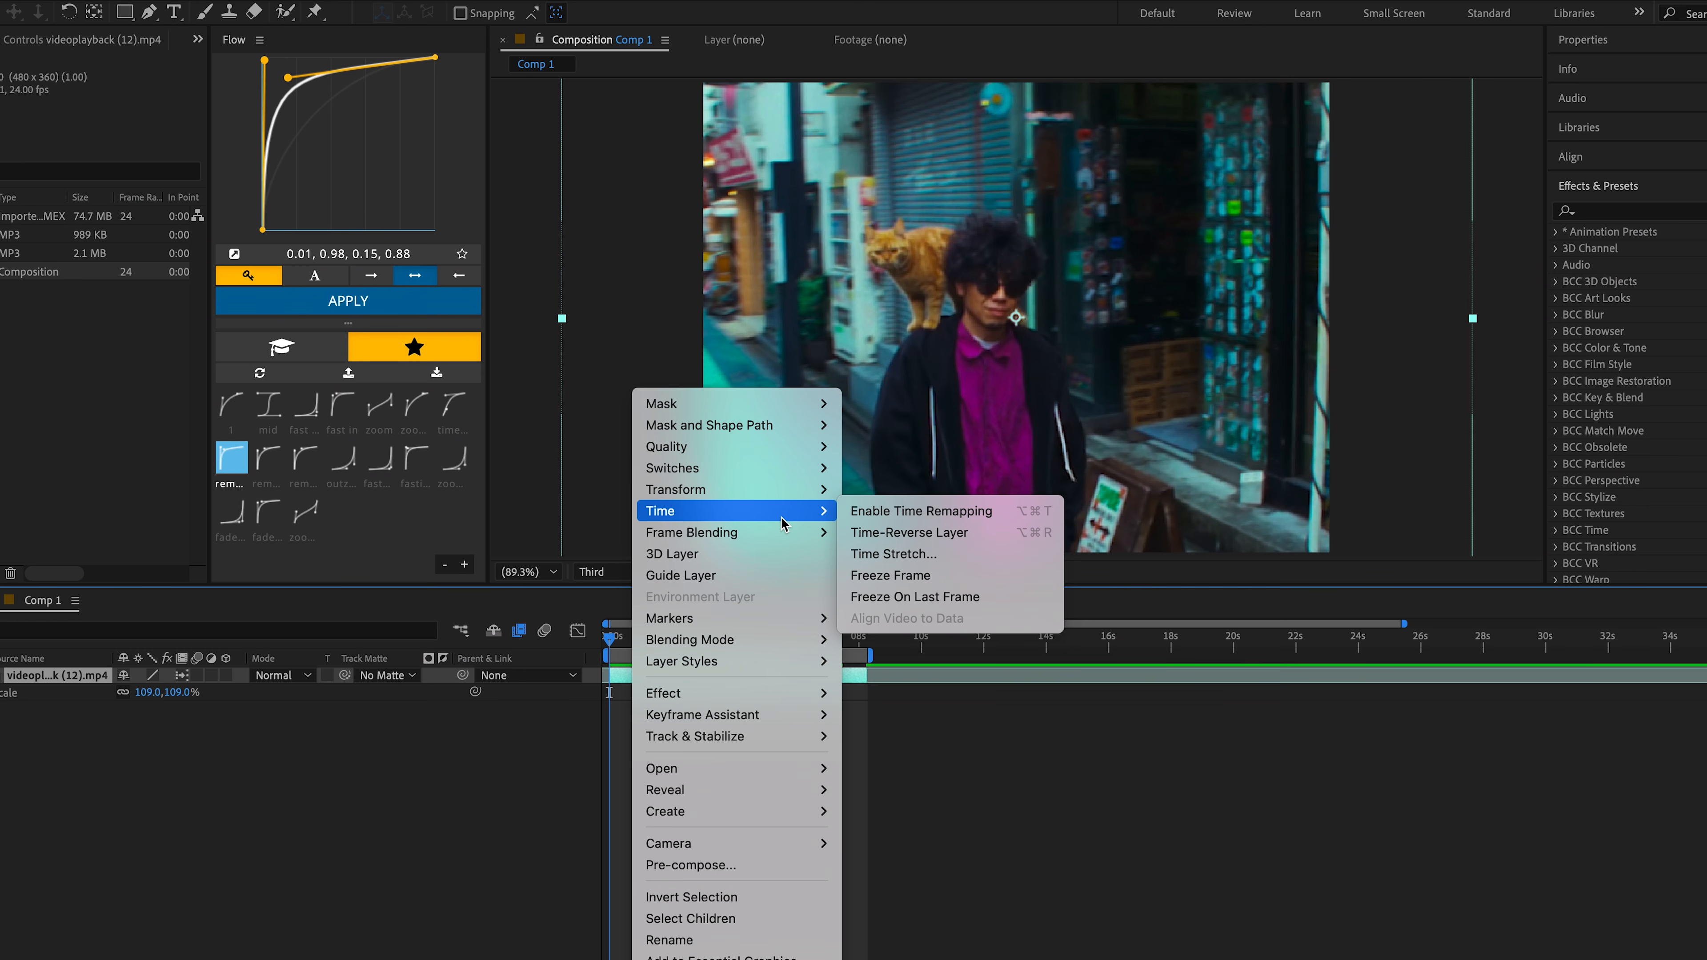
click(936, 511)
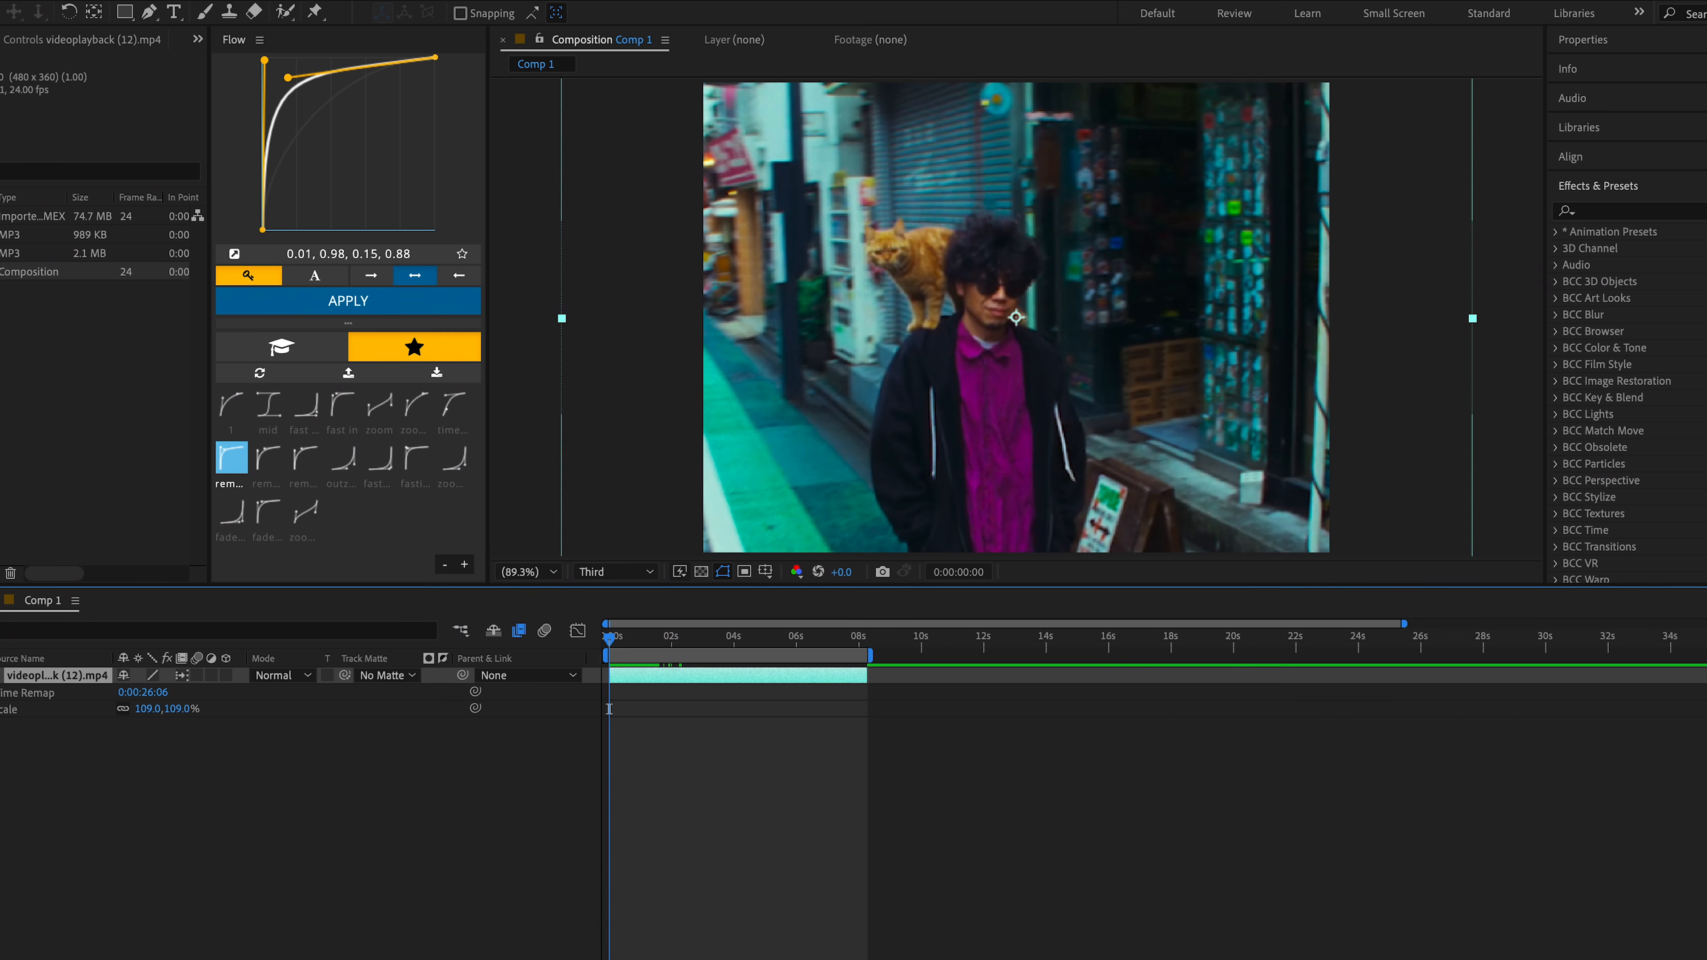
click(1, 693)
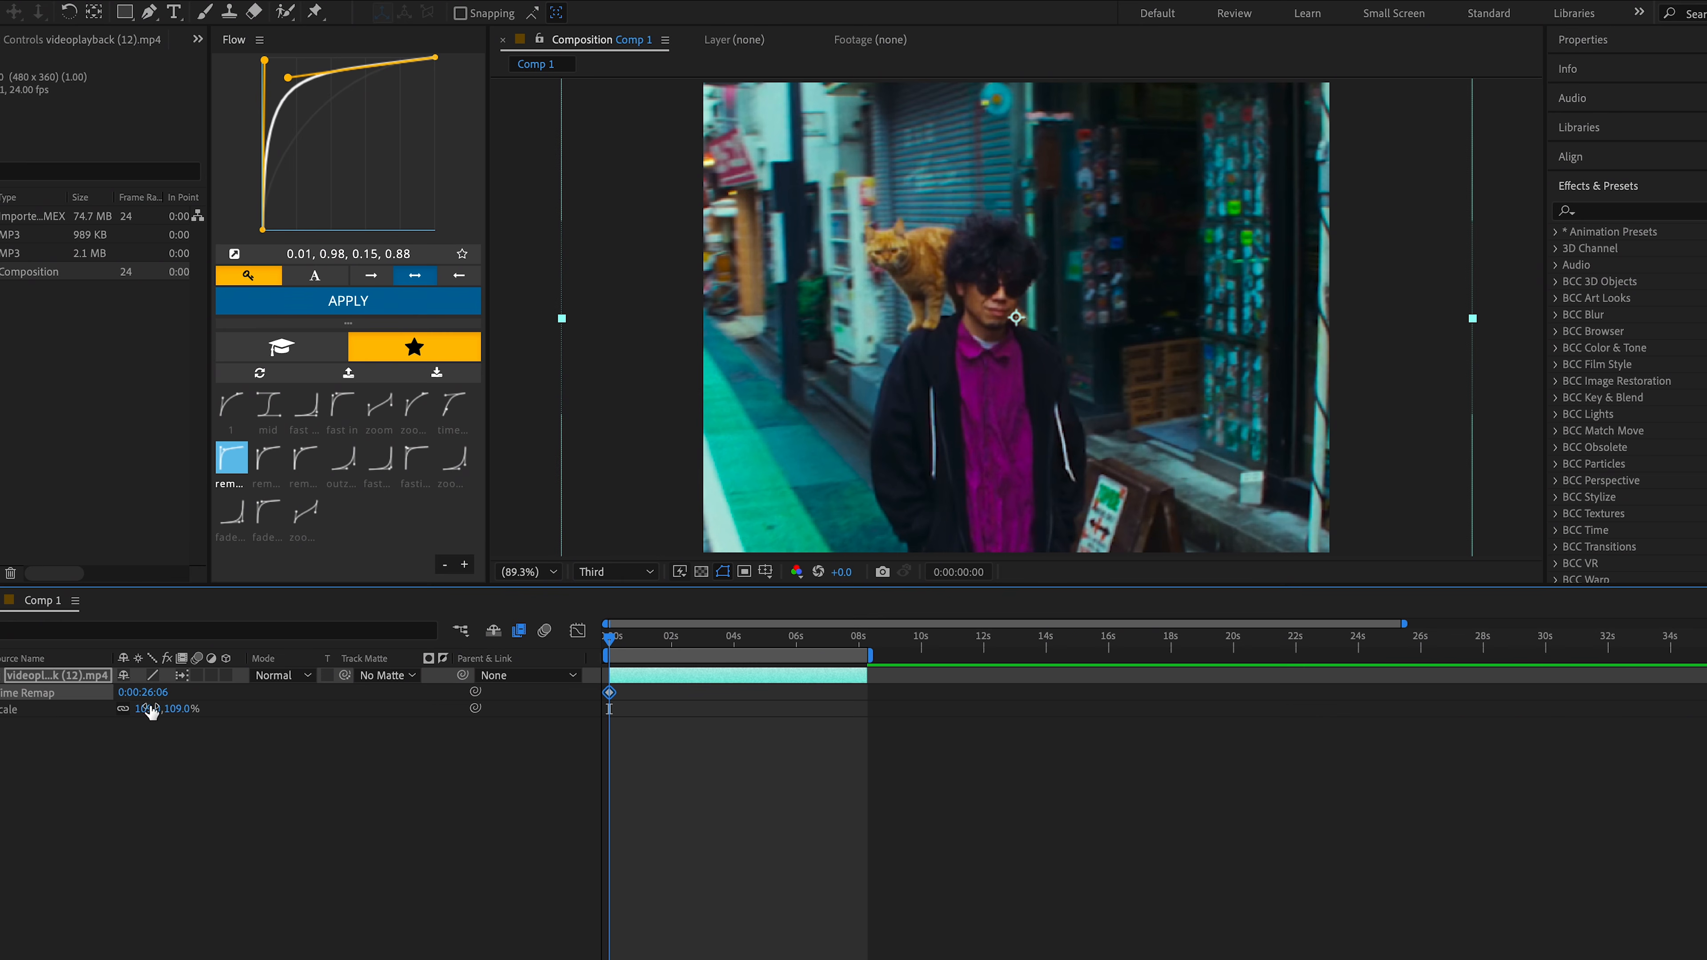
Add a Time Remap keyframe at the clip's end, 0:00:08:06, with the value 0:00:27:01.
key(o)
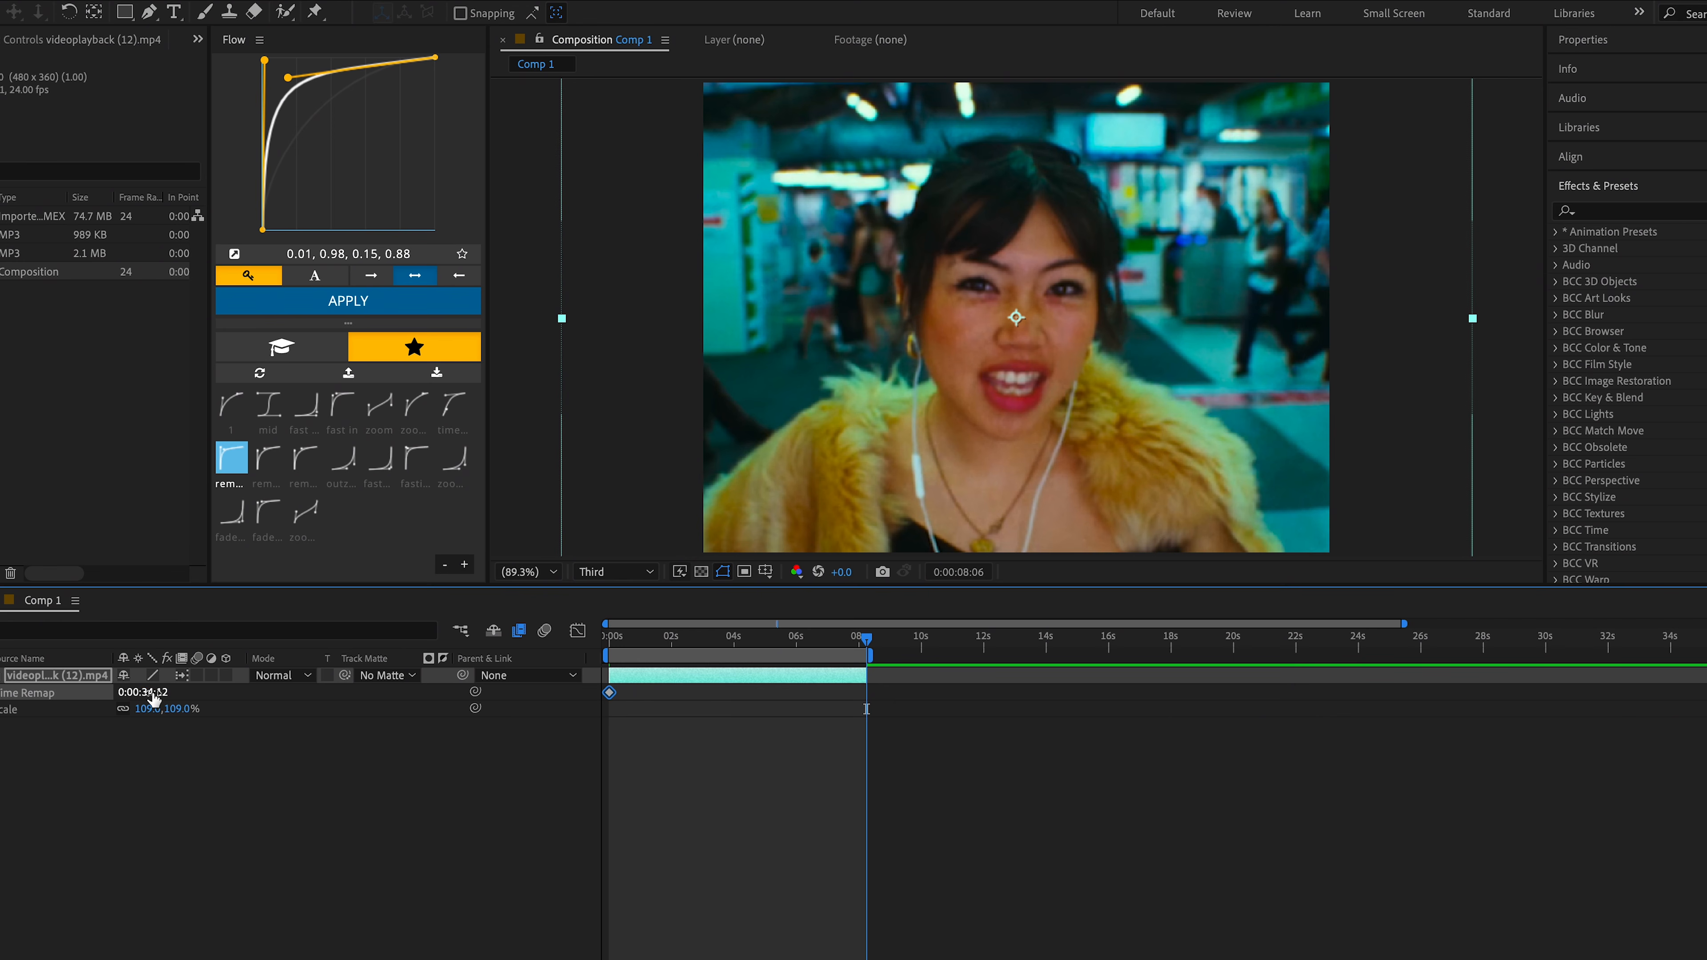
drag(151, 693, 60, 699)
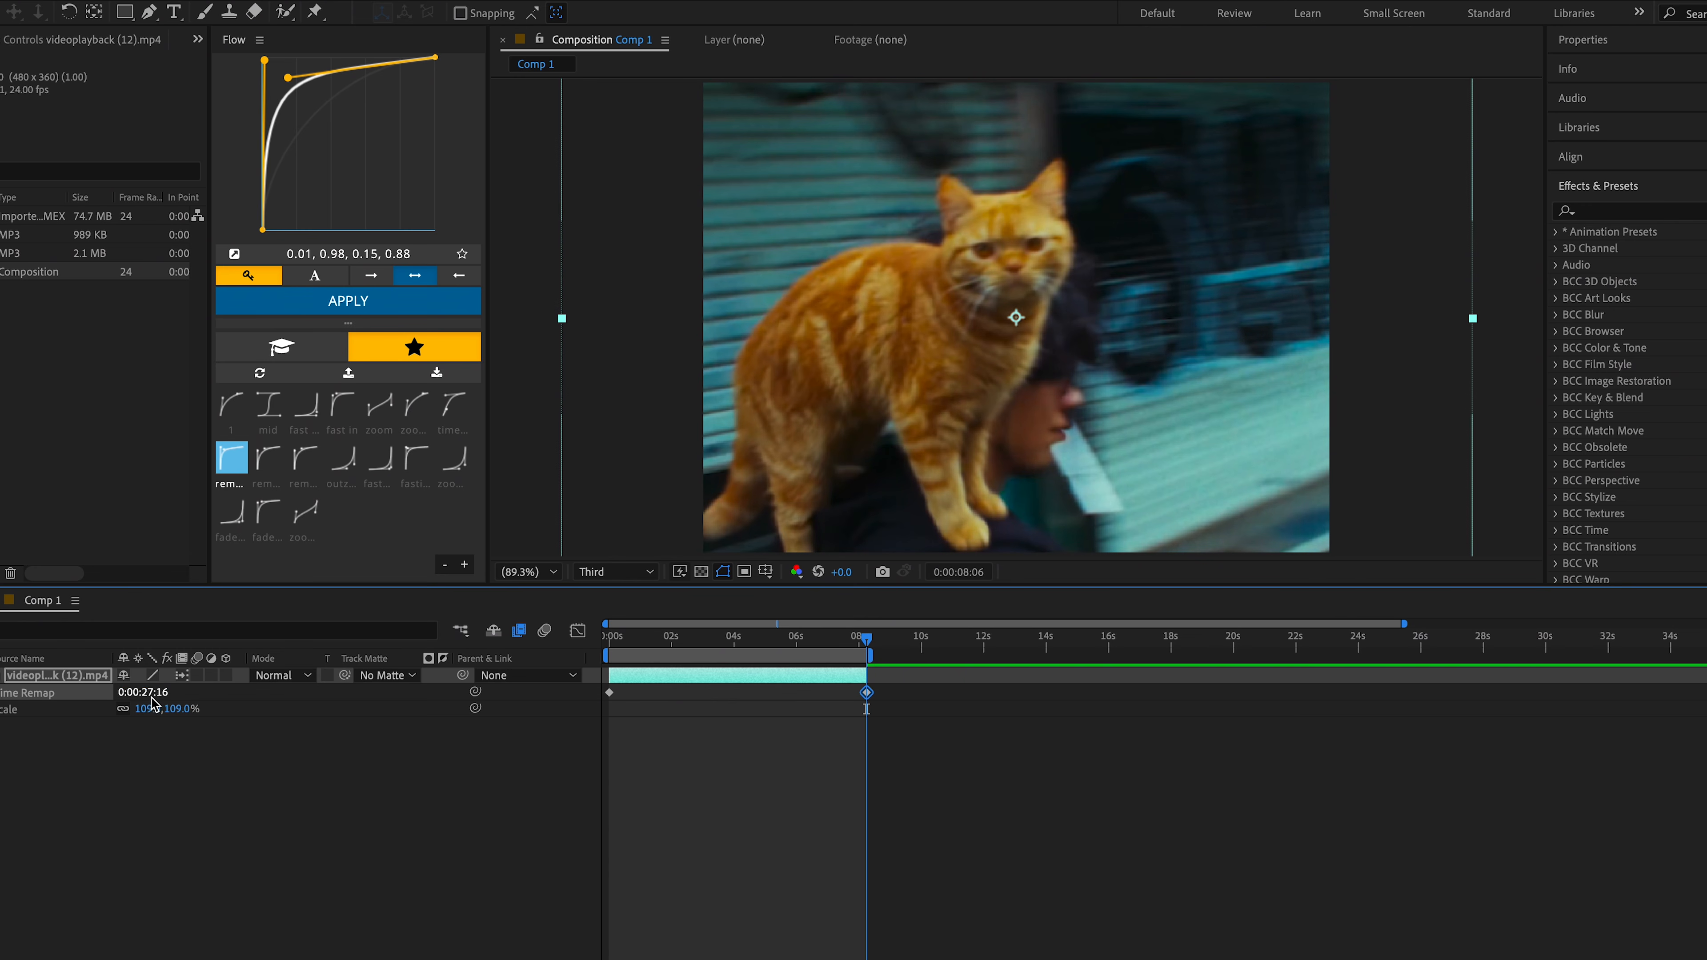
drag(139, 692, 134, 697)
Apply Easy Ease to both Time Remap keyframes and return the playhead to the start.
drag(910, 685, 570, 701)
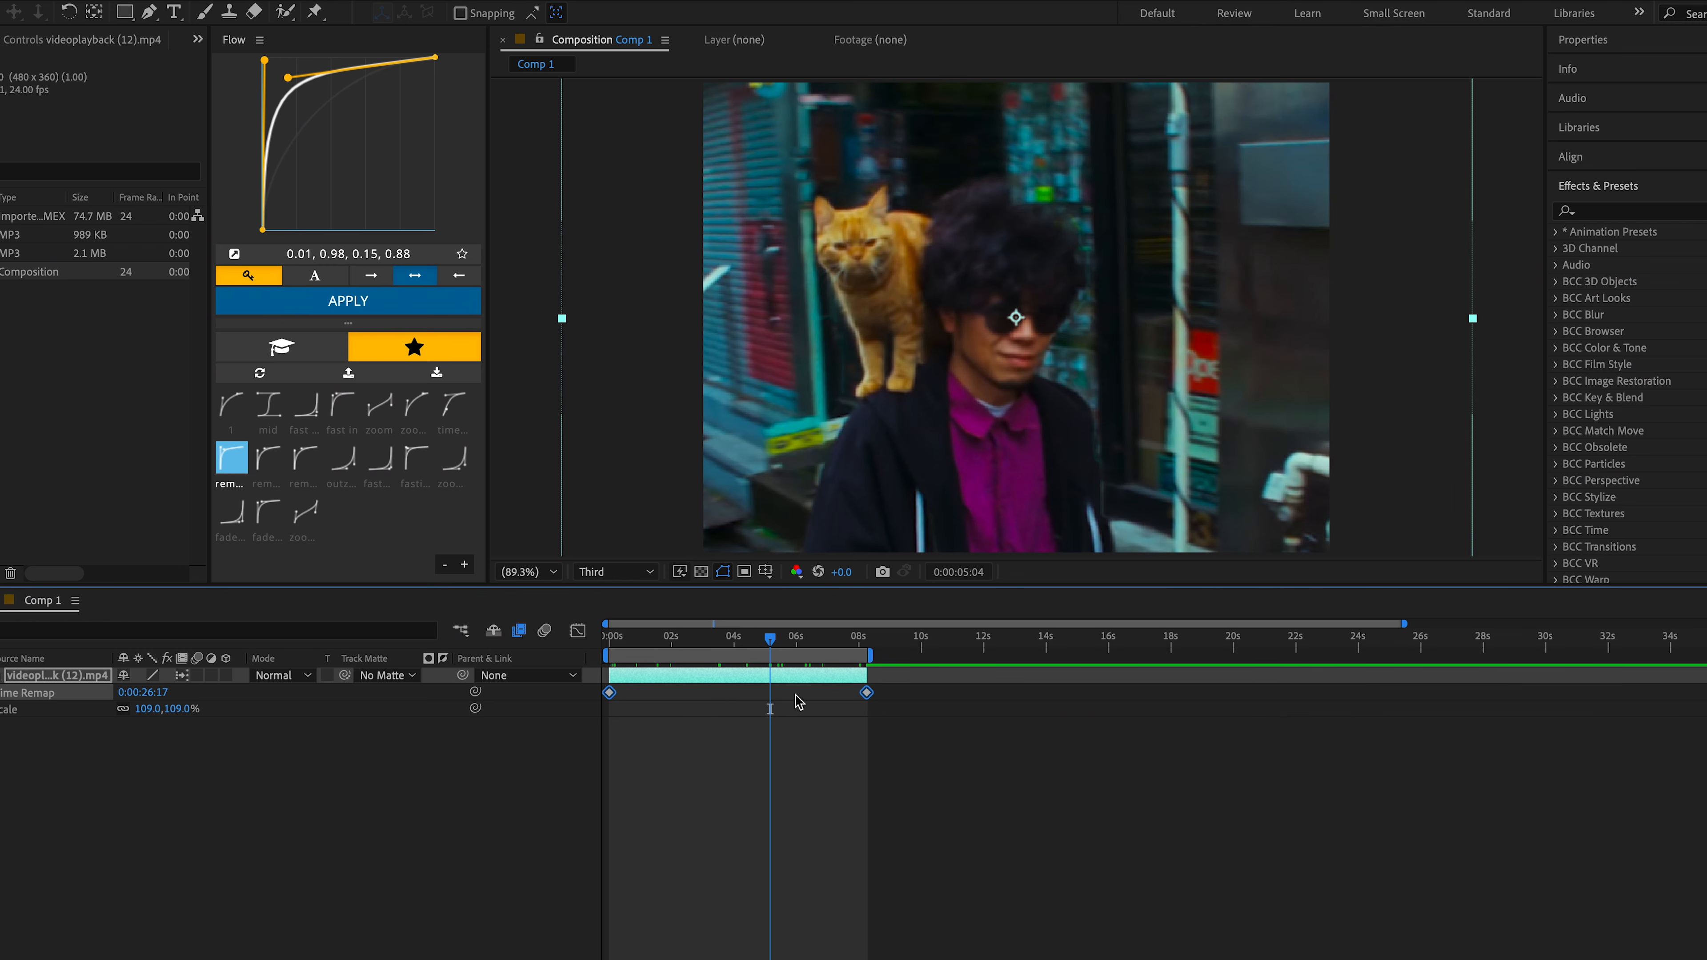
key(F9)
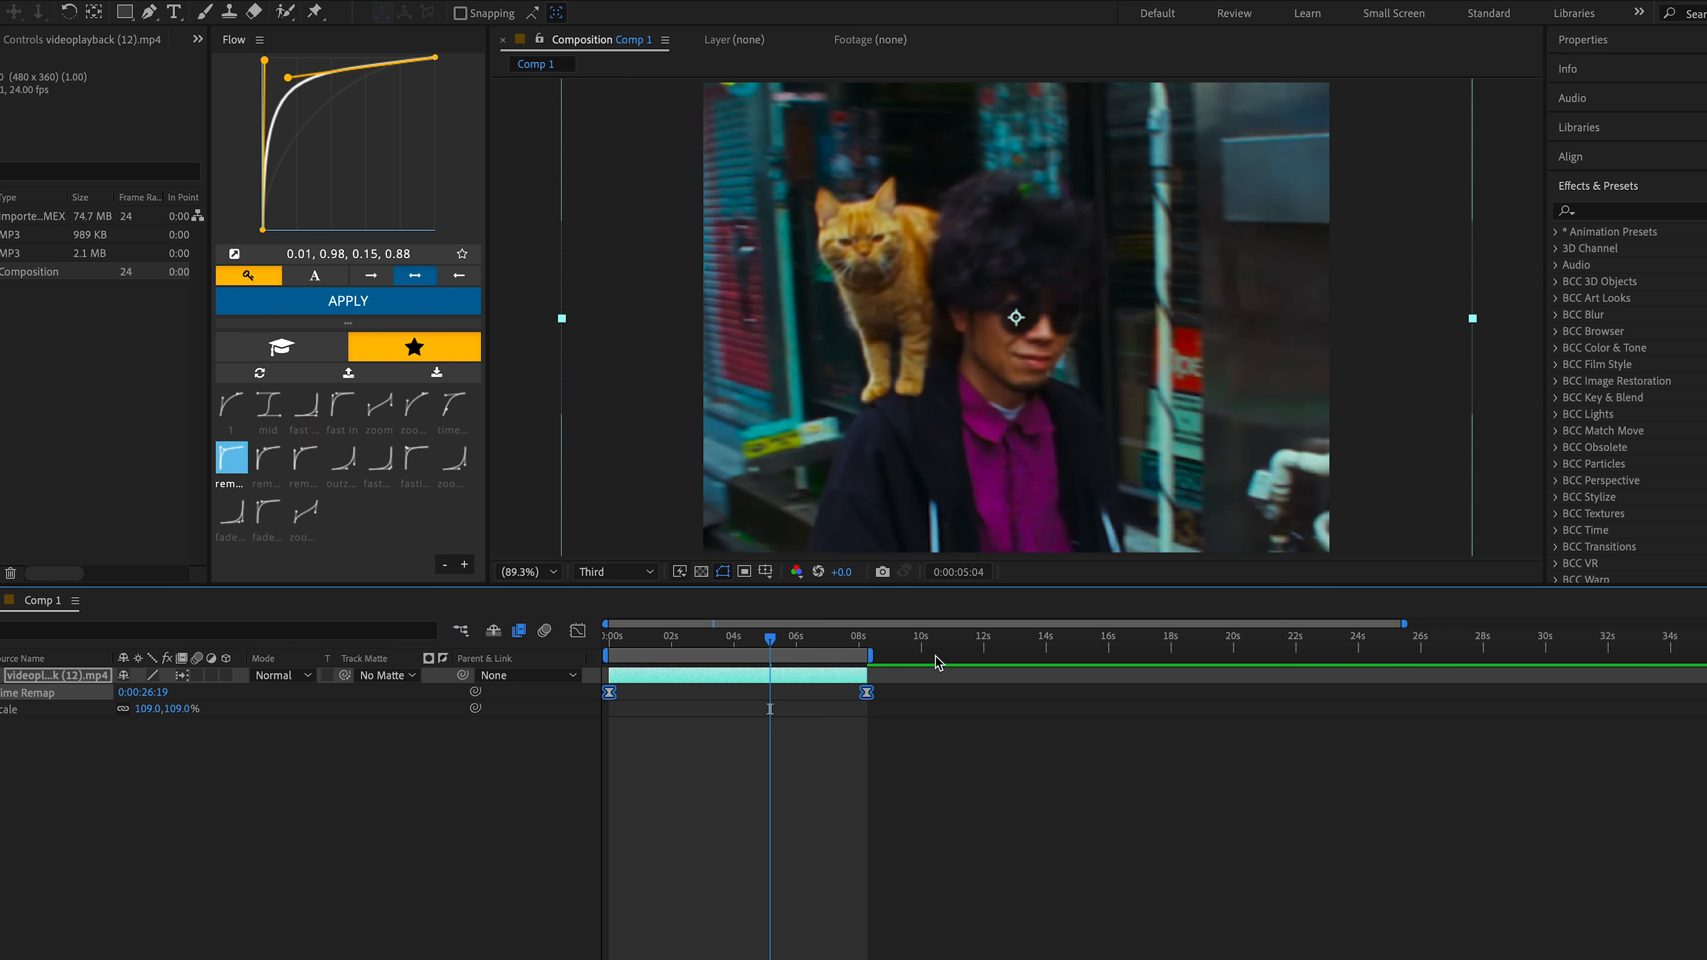
drag(776, 649, 570, 657)
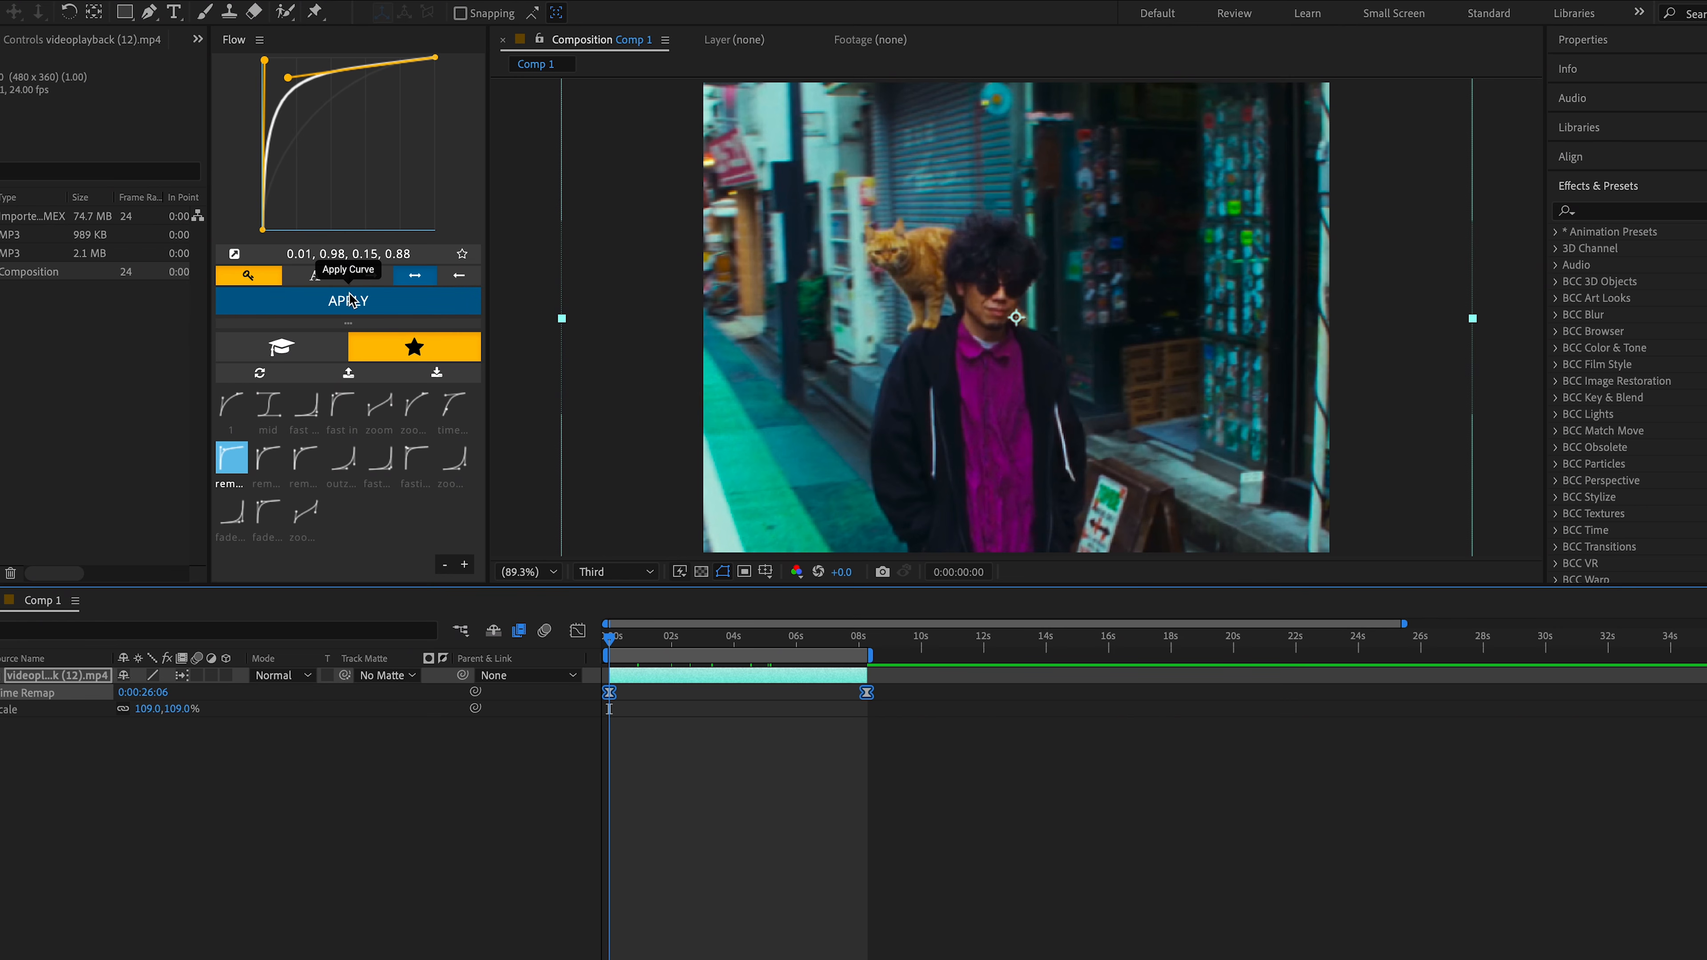
Adjust the Flow curve to 0.00, 0.88, 0.13, 0.94, apply it to the Time Remap keyframes and check the motion.
drag(288, 77, 262, 78)
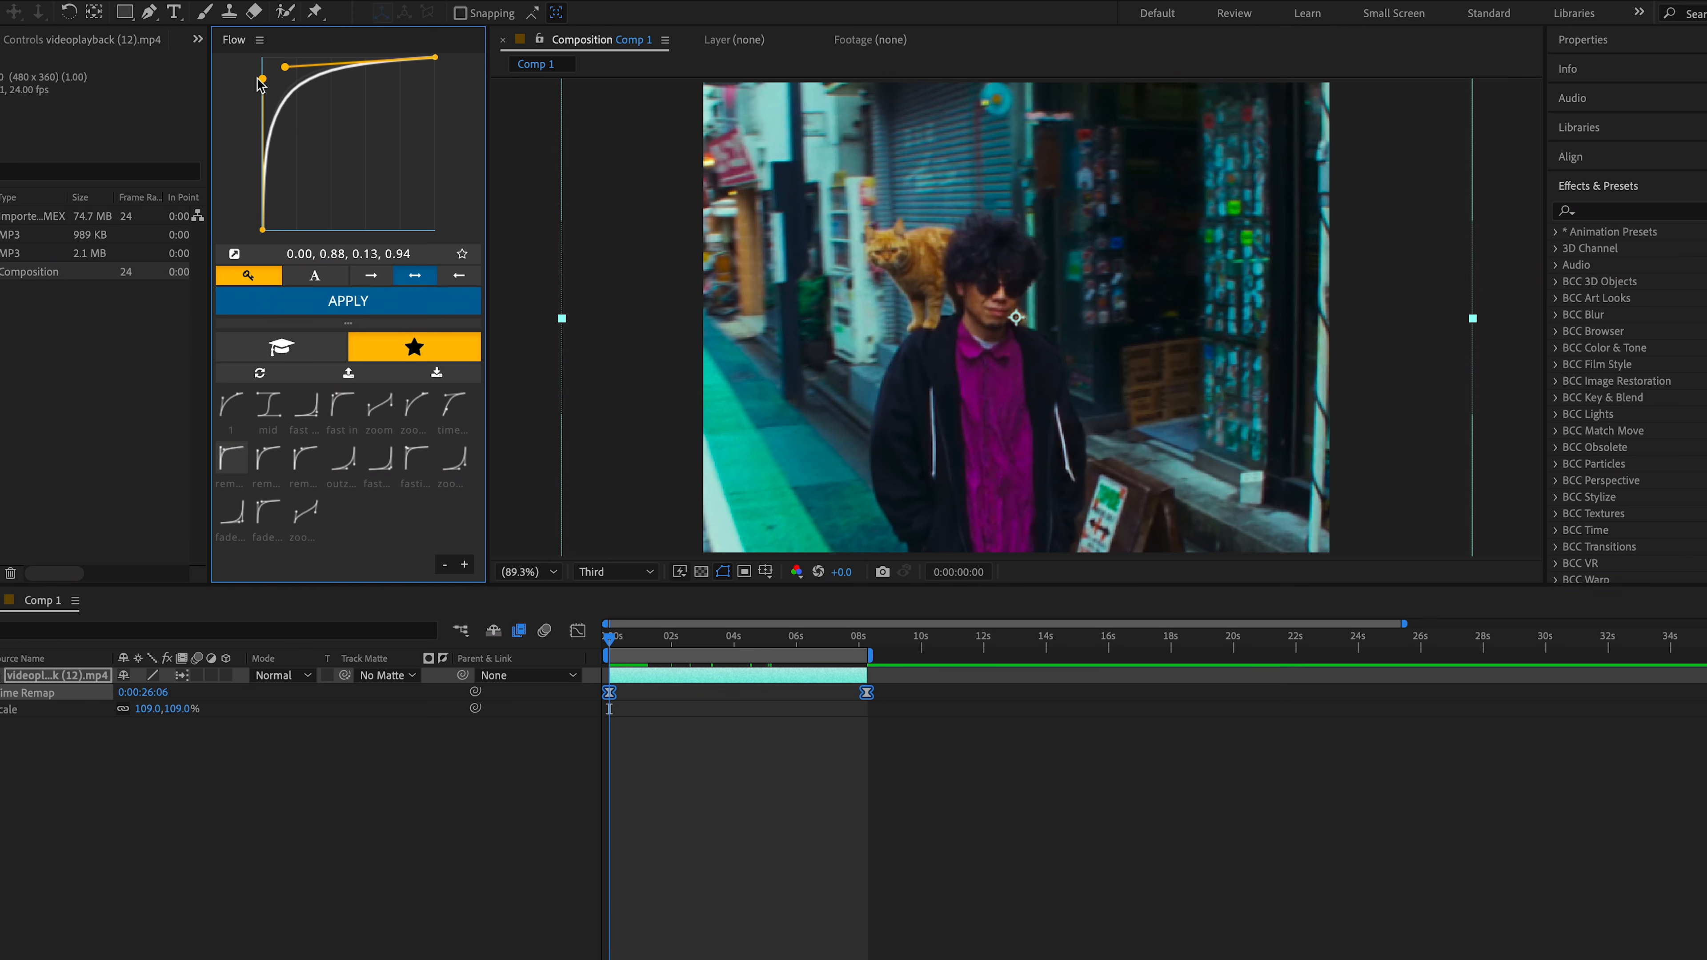
click(343, 301)
mouse_move(611, 639)
mouse_down()
mouse_move(670, 651)
mouse_move(604, 642)
mouse_up()
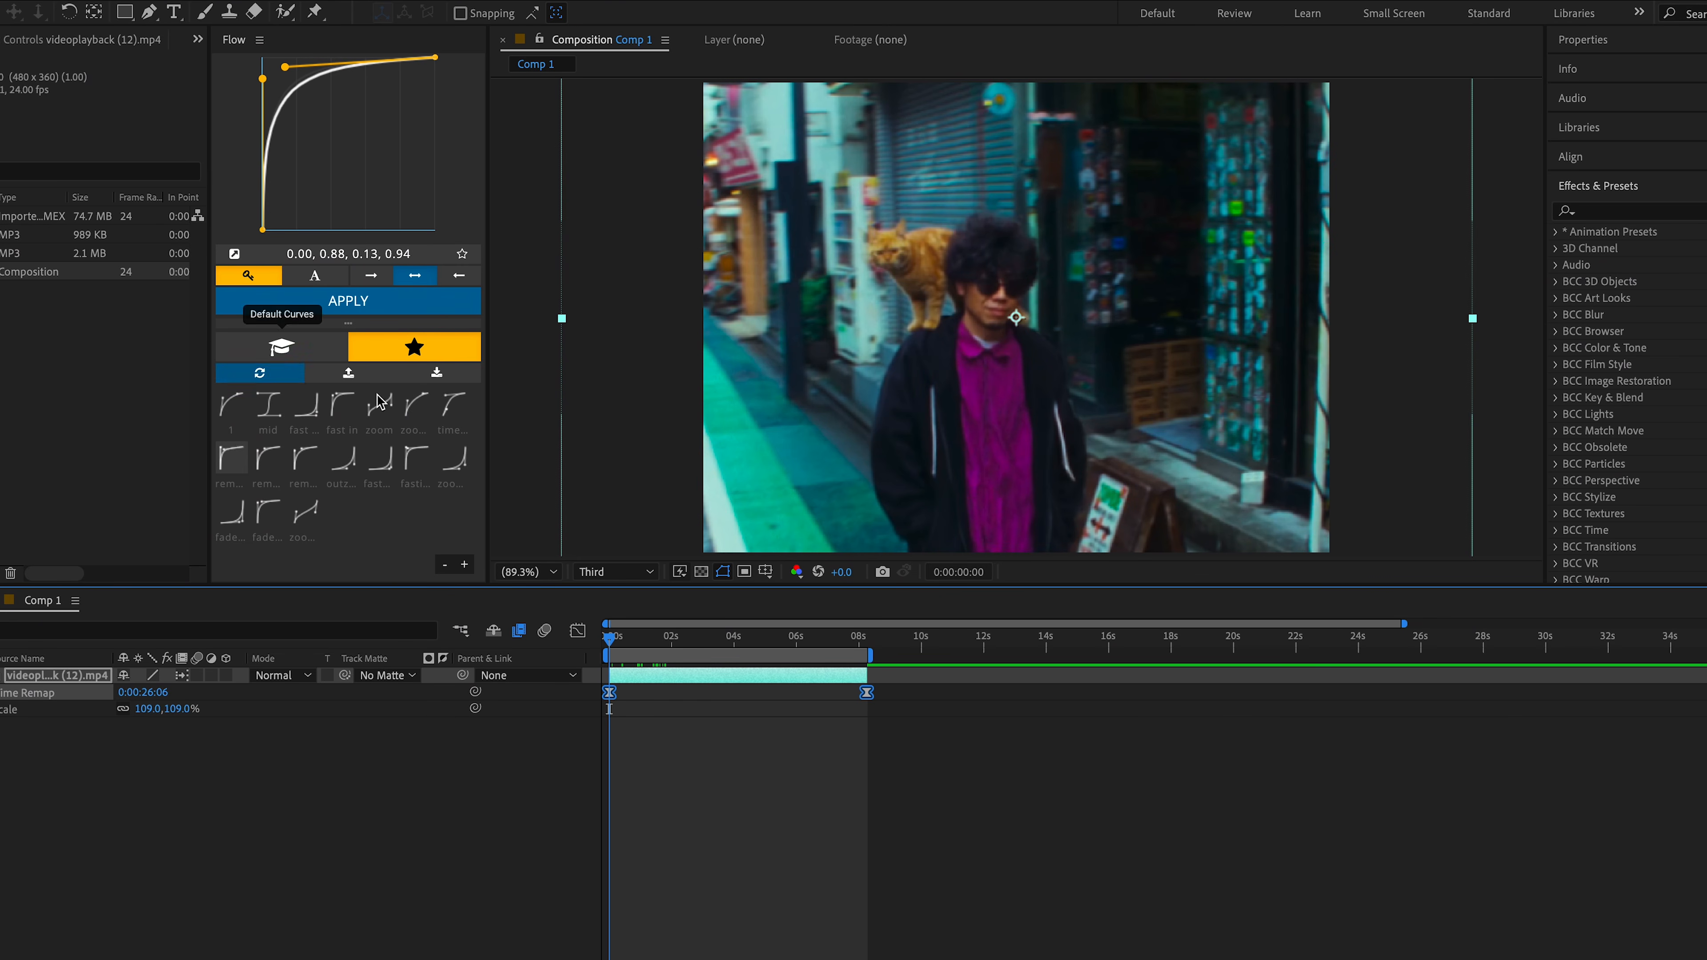
Load a saved ease-out curve in Flow, reshape it to 0.00, 0.54, 0.53, 0.98, apply it and preview the clip.
click(306, 459)
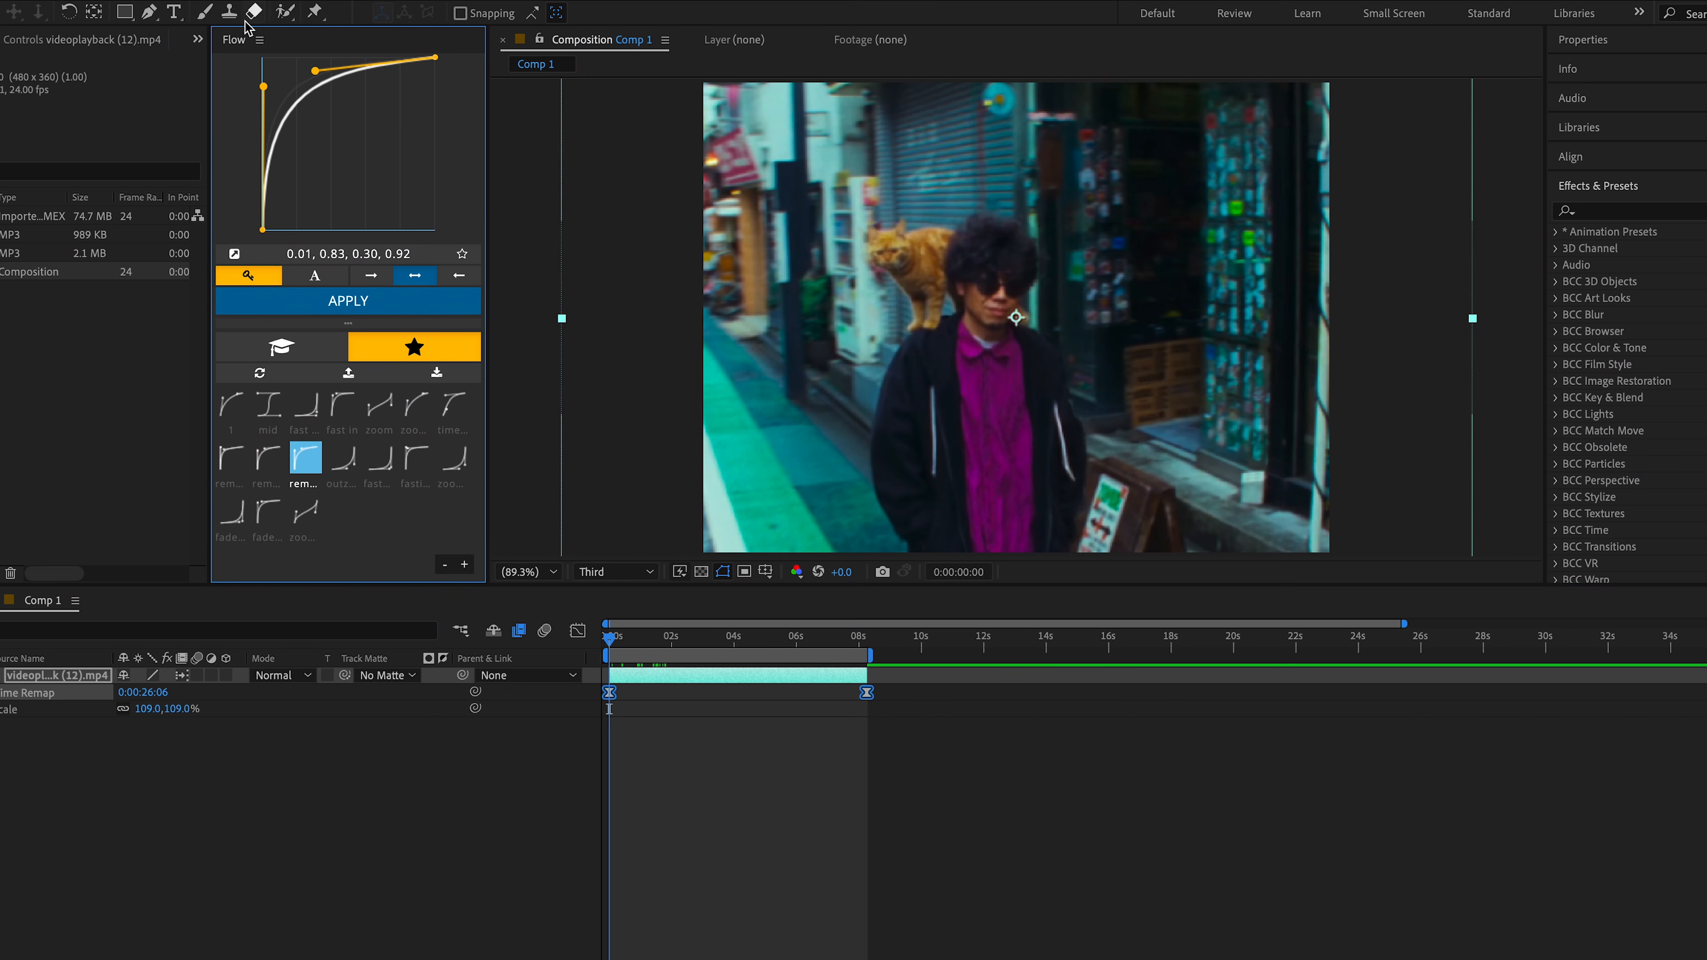
drag(263, 86, 263, 138)
drag(317, 76, 357, 62)
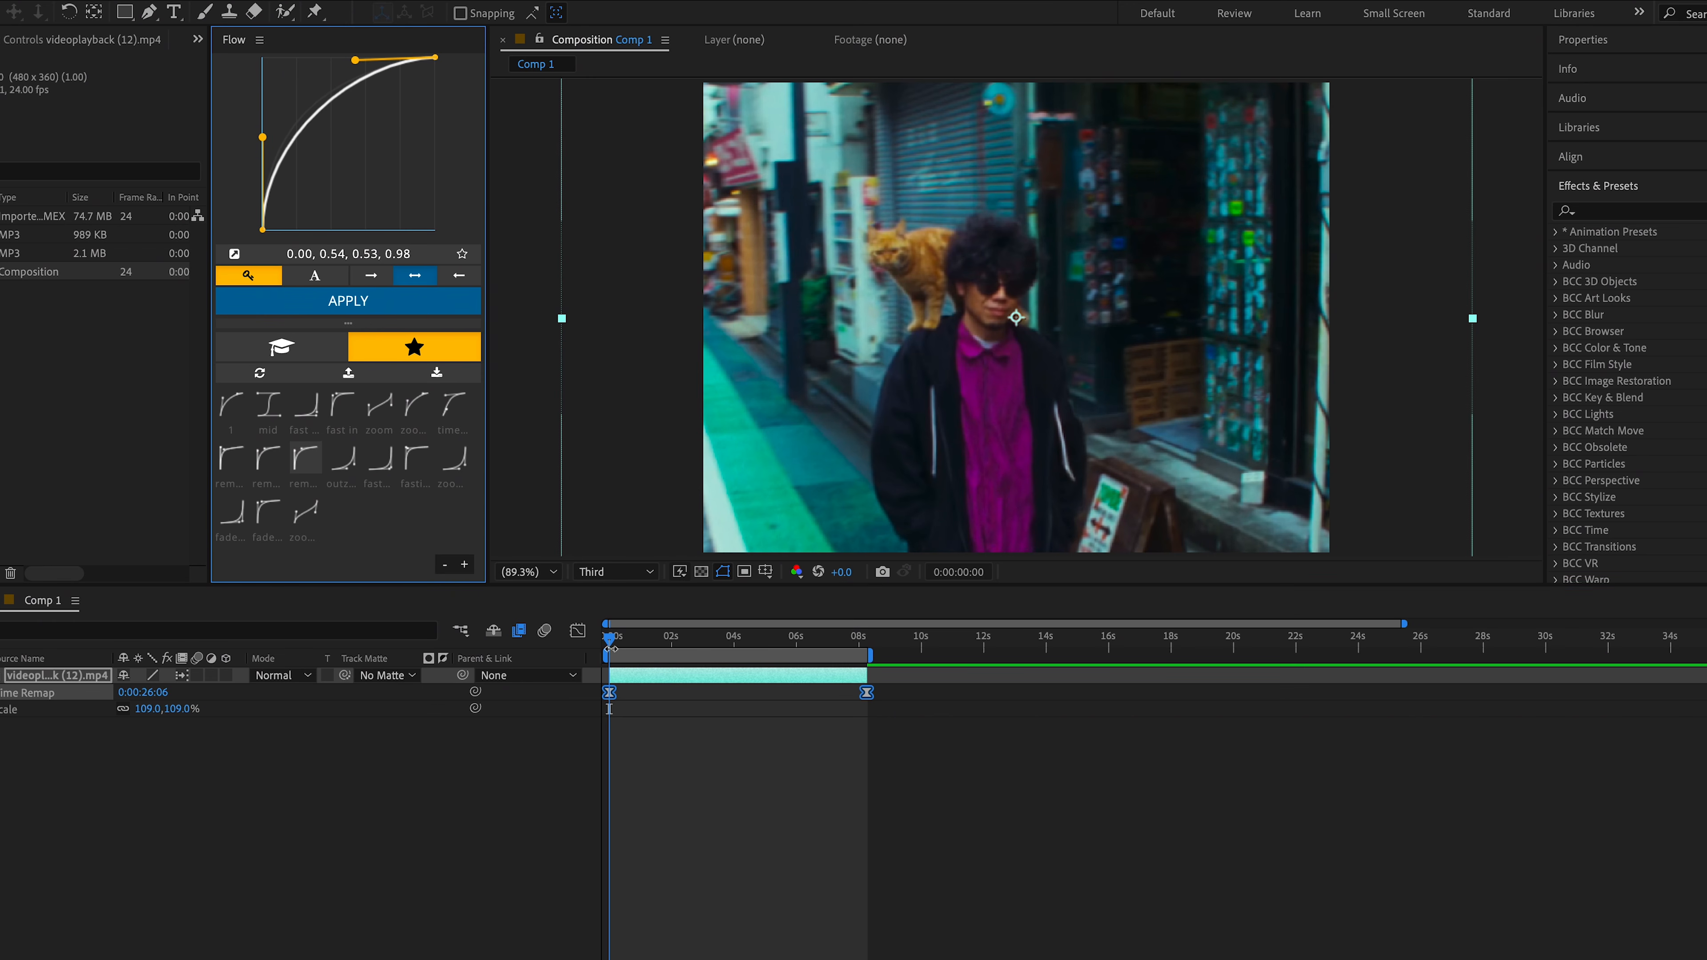
drag(609, 642, 689, 717)
key(Home)
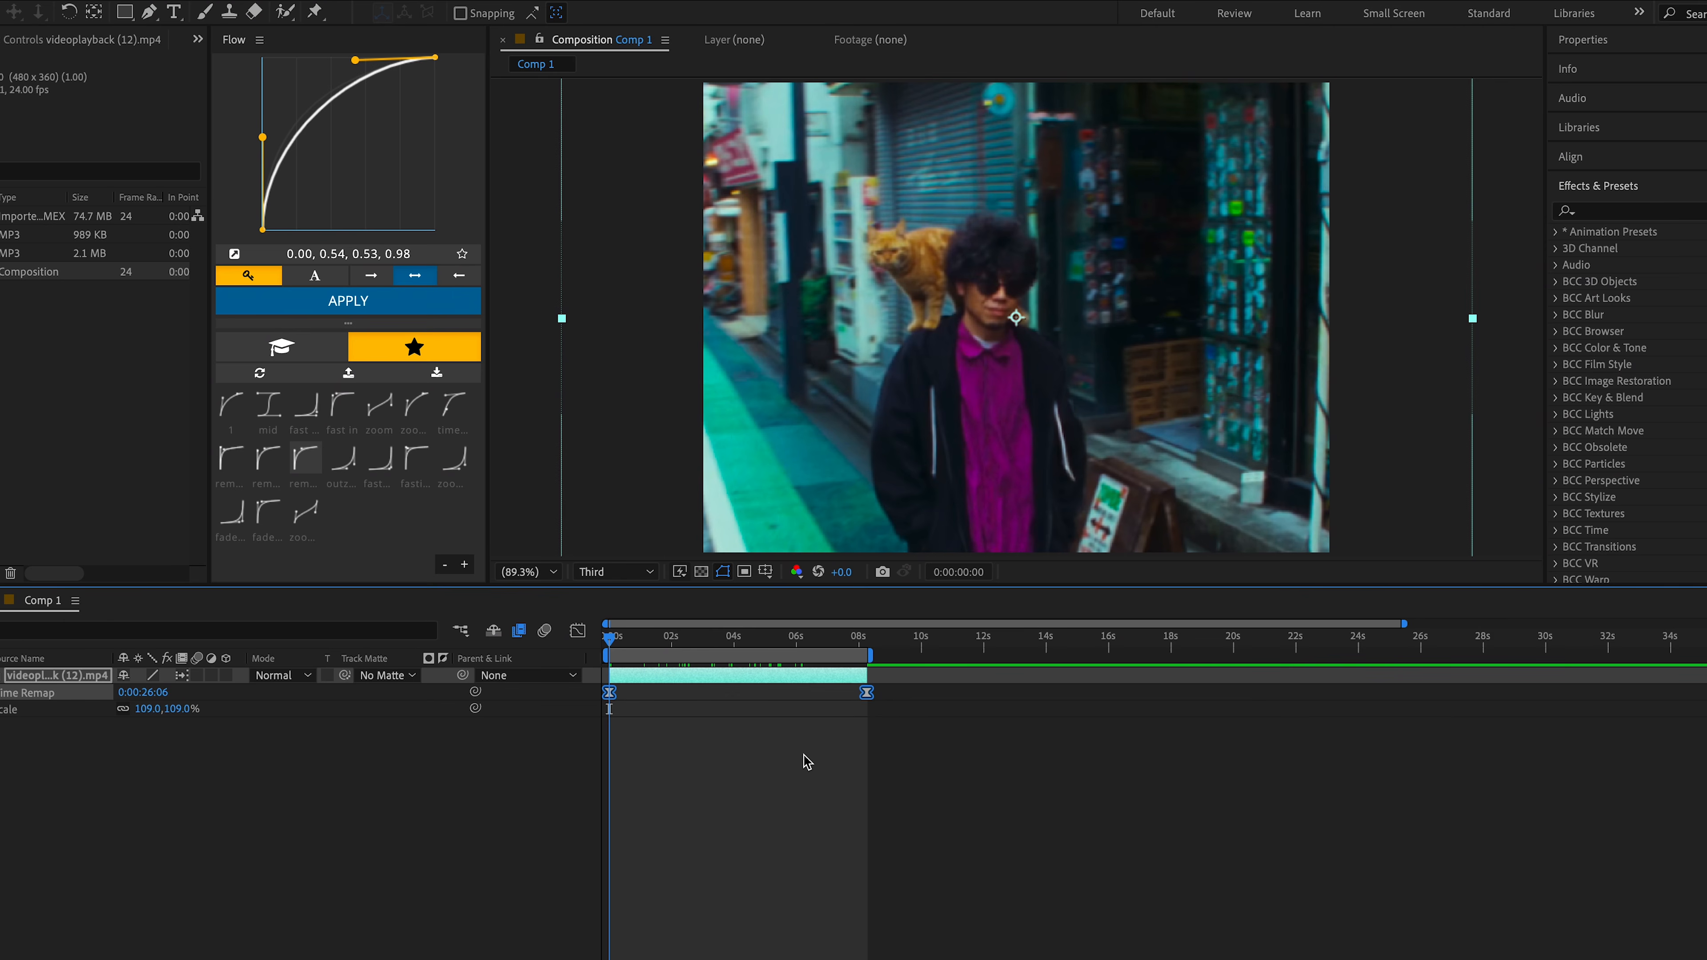
In the Graph Editor, steepen the first keyframe's handle, stretch the end keyframe's handle back to about one second, and preview the speed ramp.
click(674, 740)
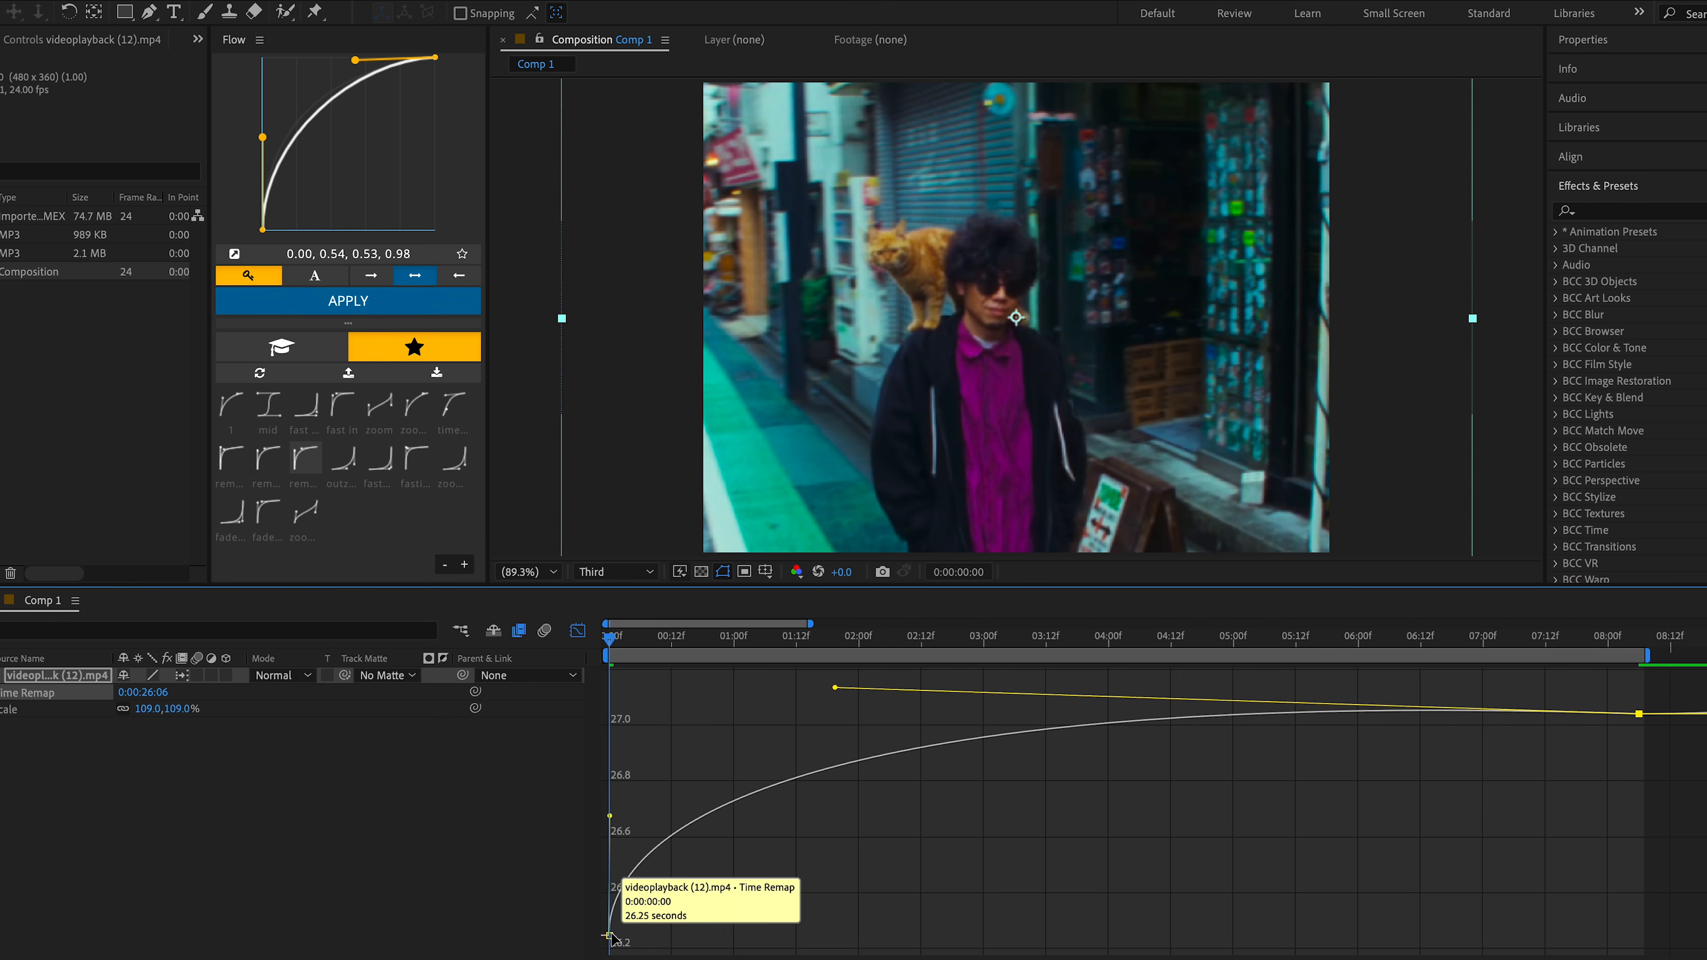
drag(606, 953, 658, 920)
drag(612, 816, 629, 718)
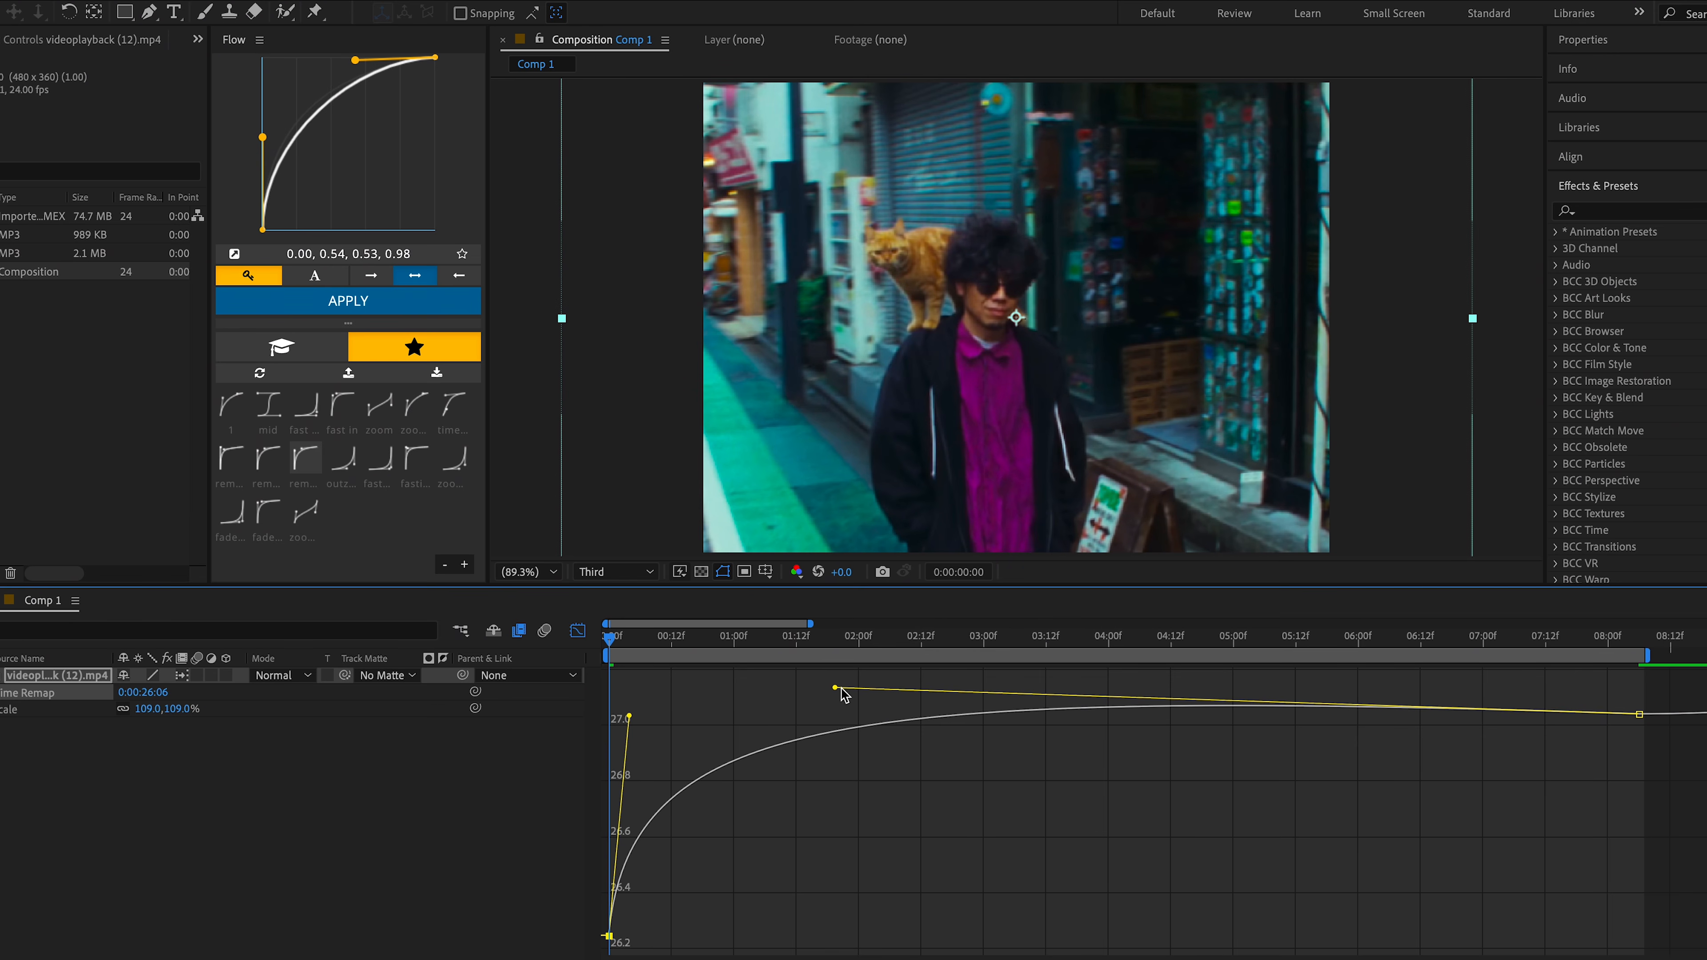
drag(843, 694, 730, 702)
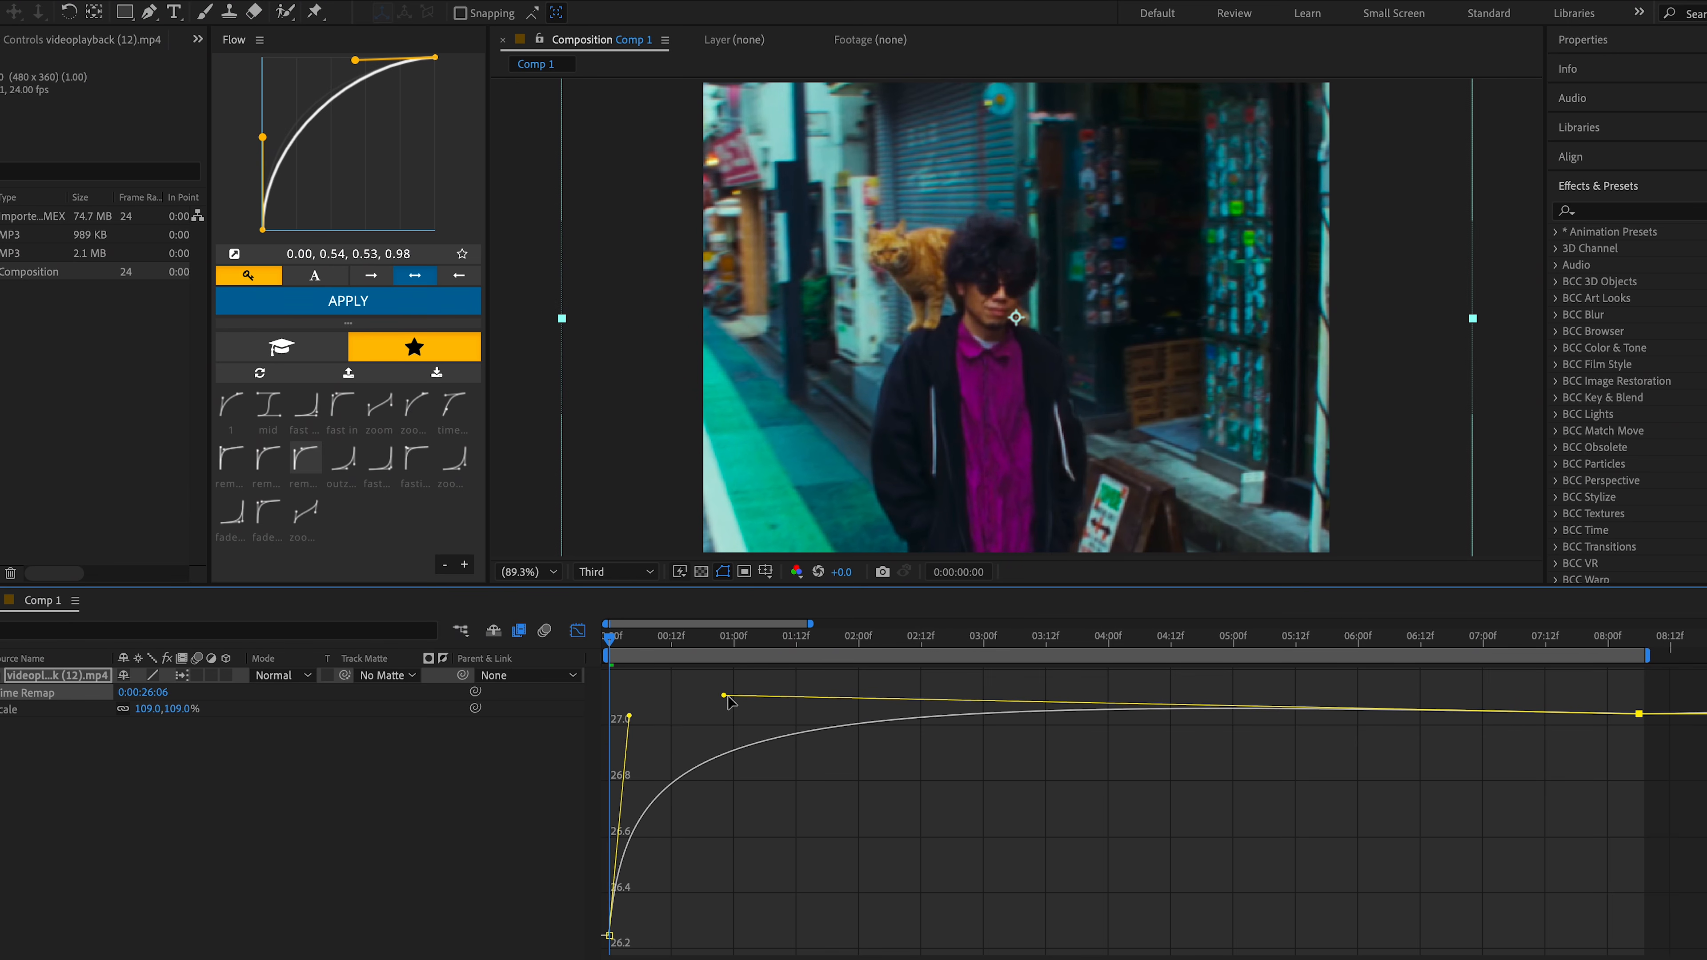
key(space)
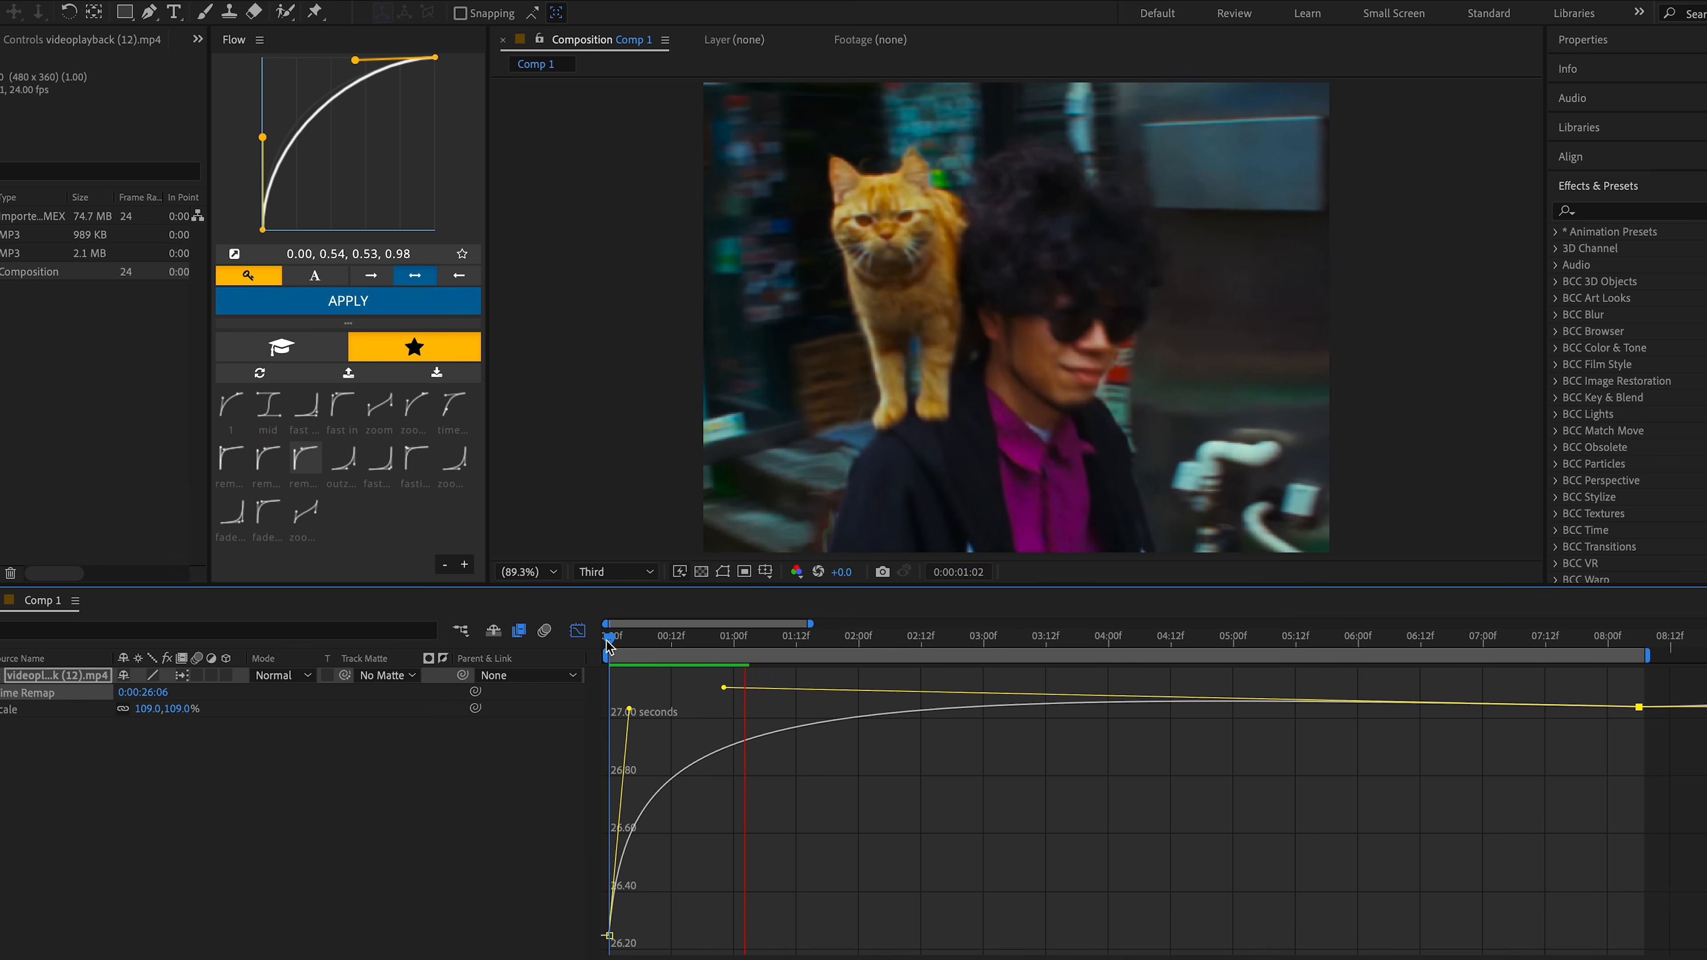
key(space)
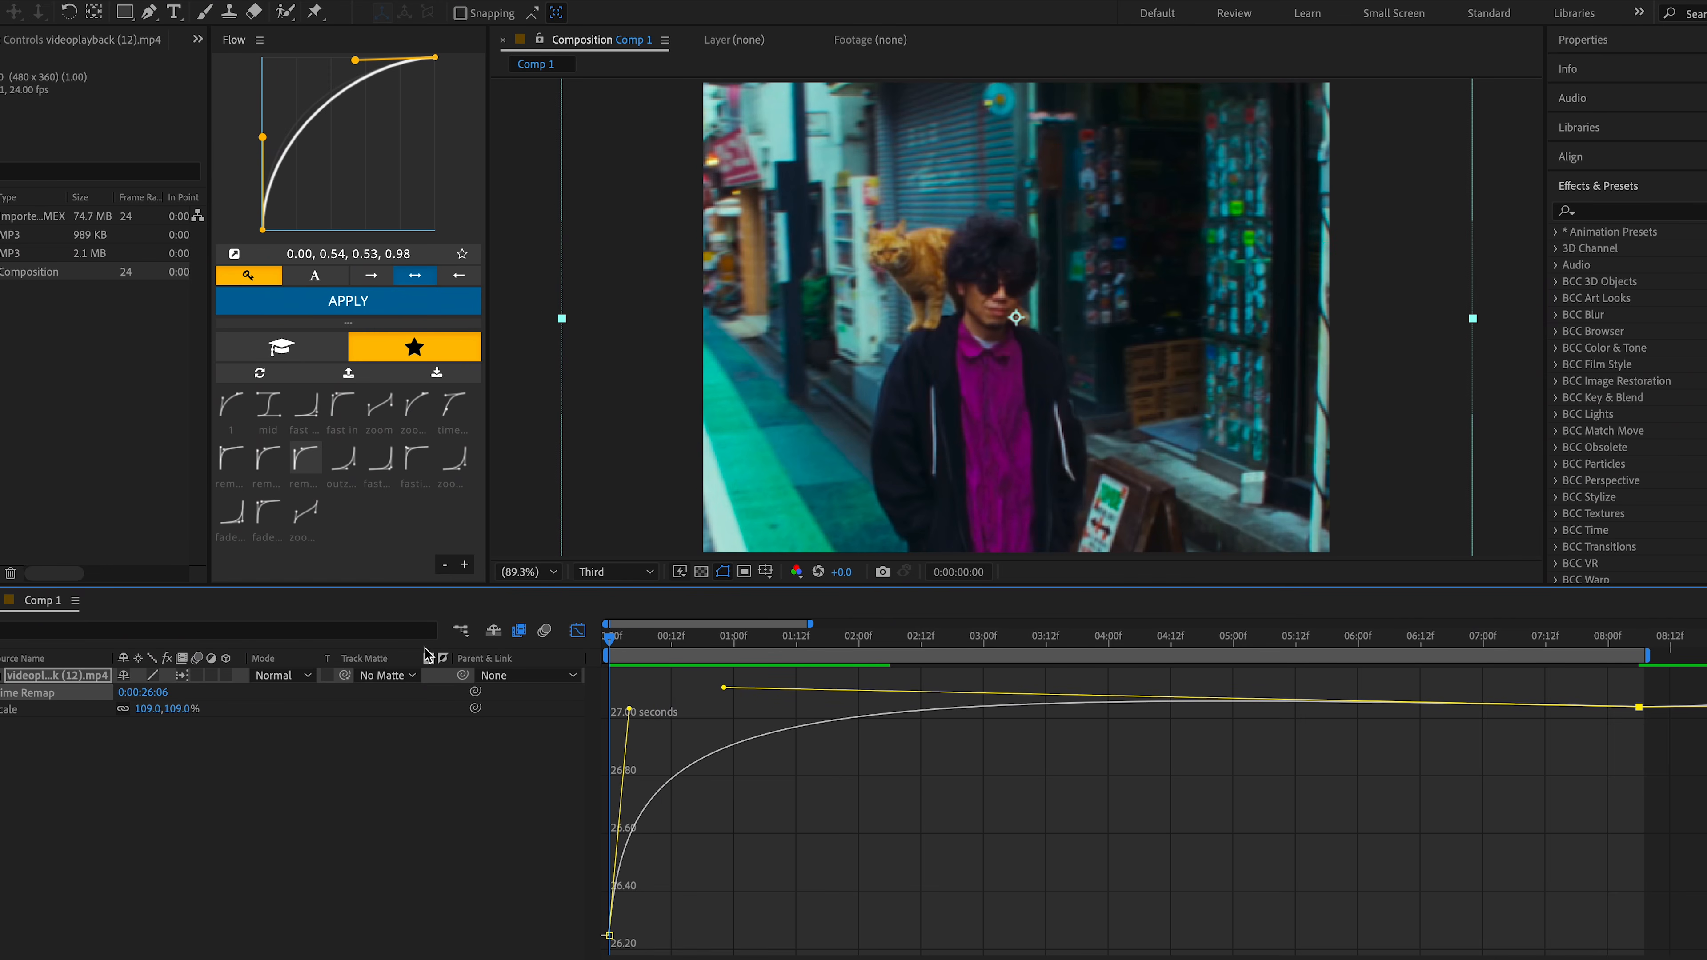
click(578, 631)
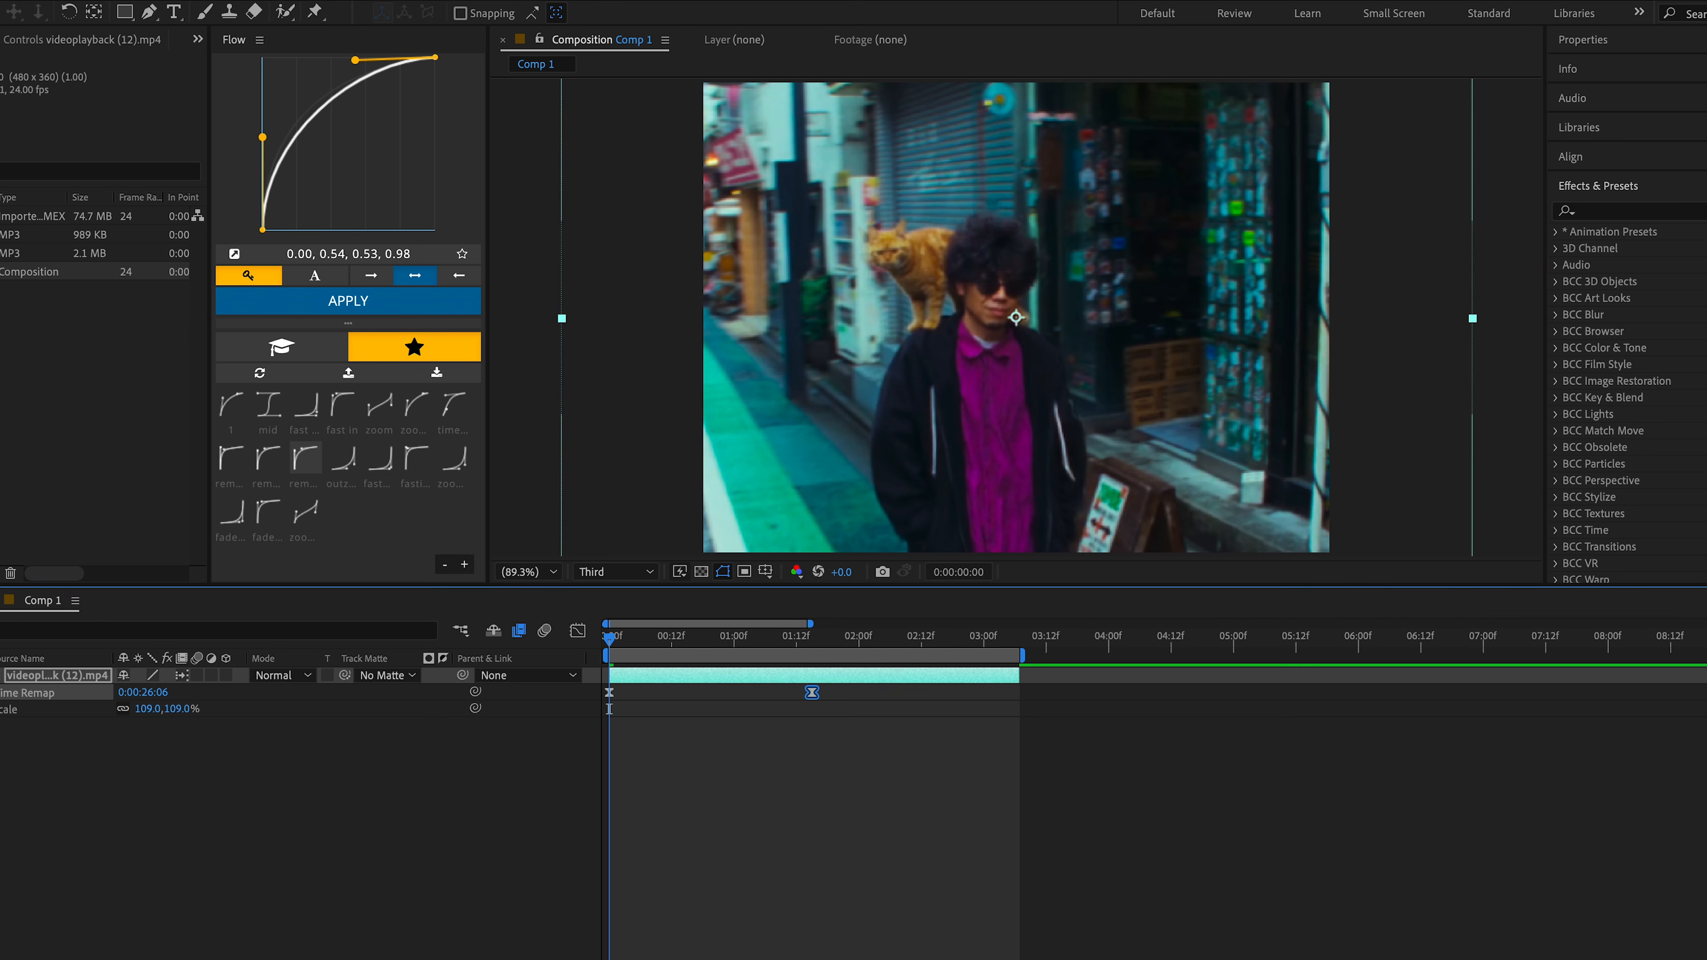
Add a Time Remap keyframe at 0:00:03:06 with the value 0:00:26:14 so the footage plays backwards after the 0:00:01:15 keyframe.
key(k)
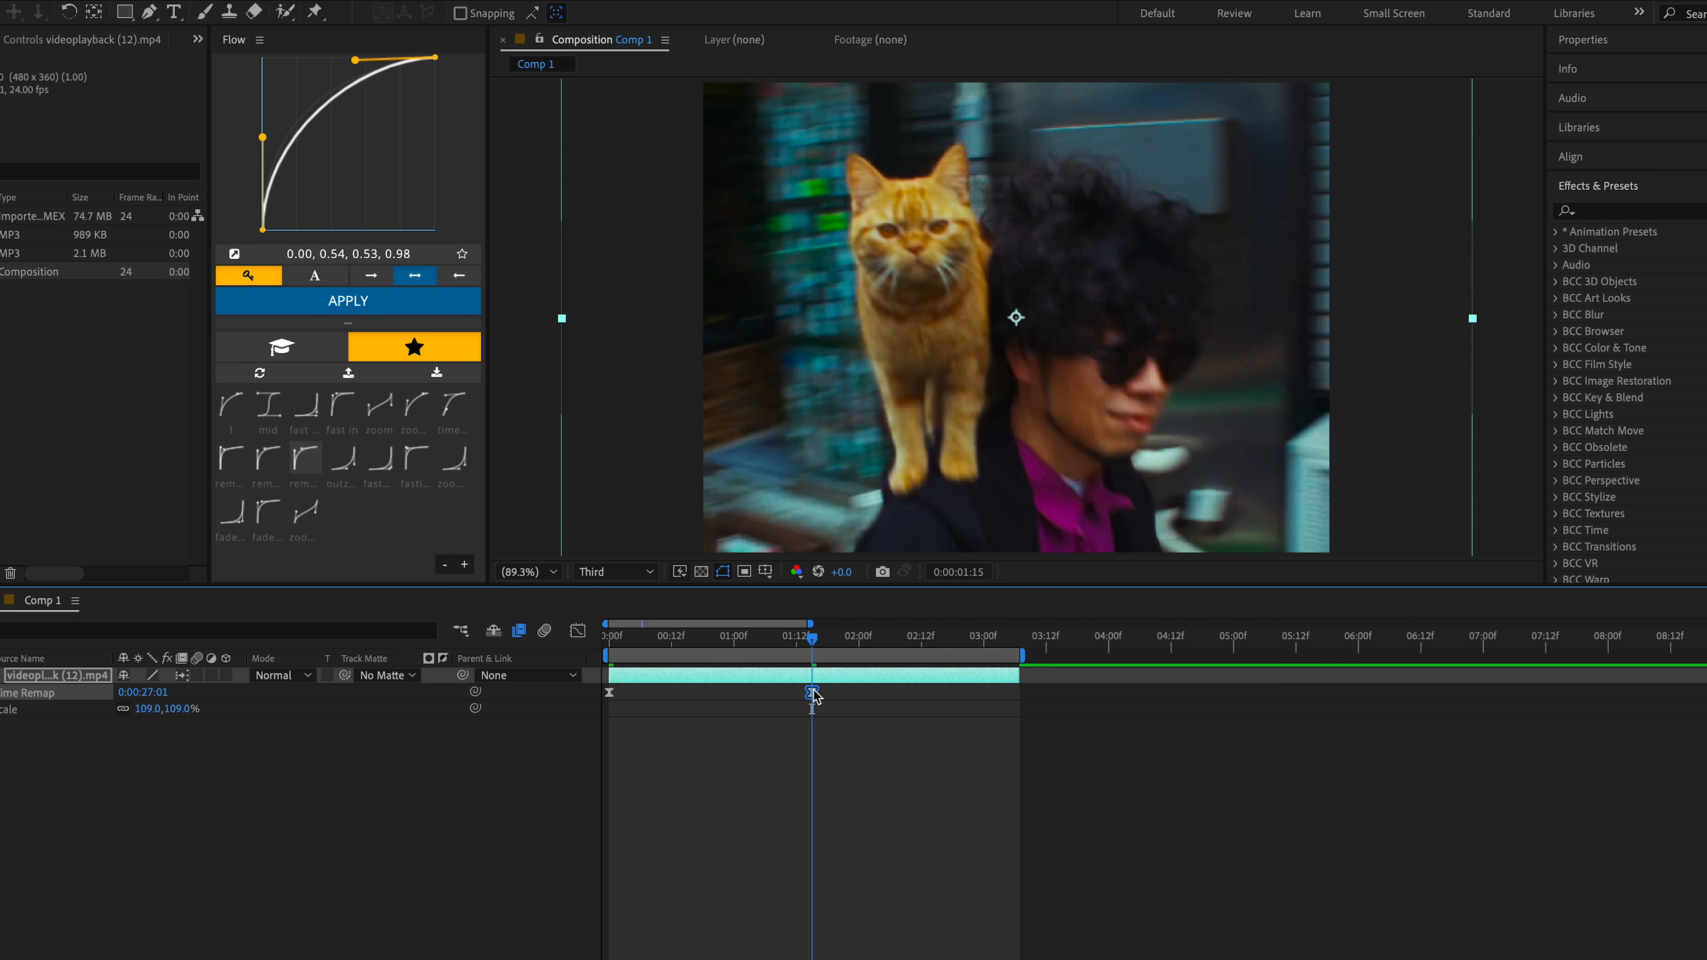
drag(794, 647, 1017, 703)
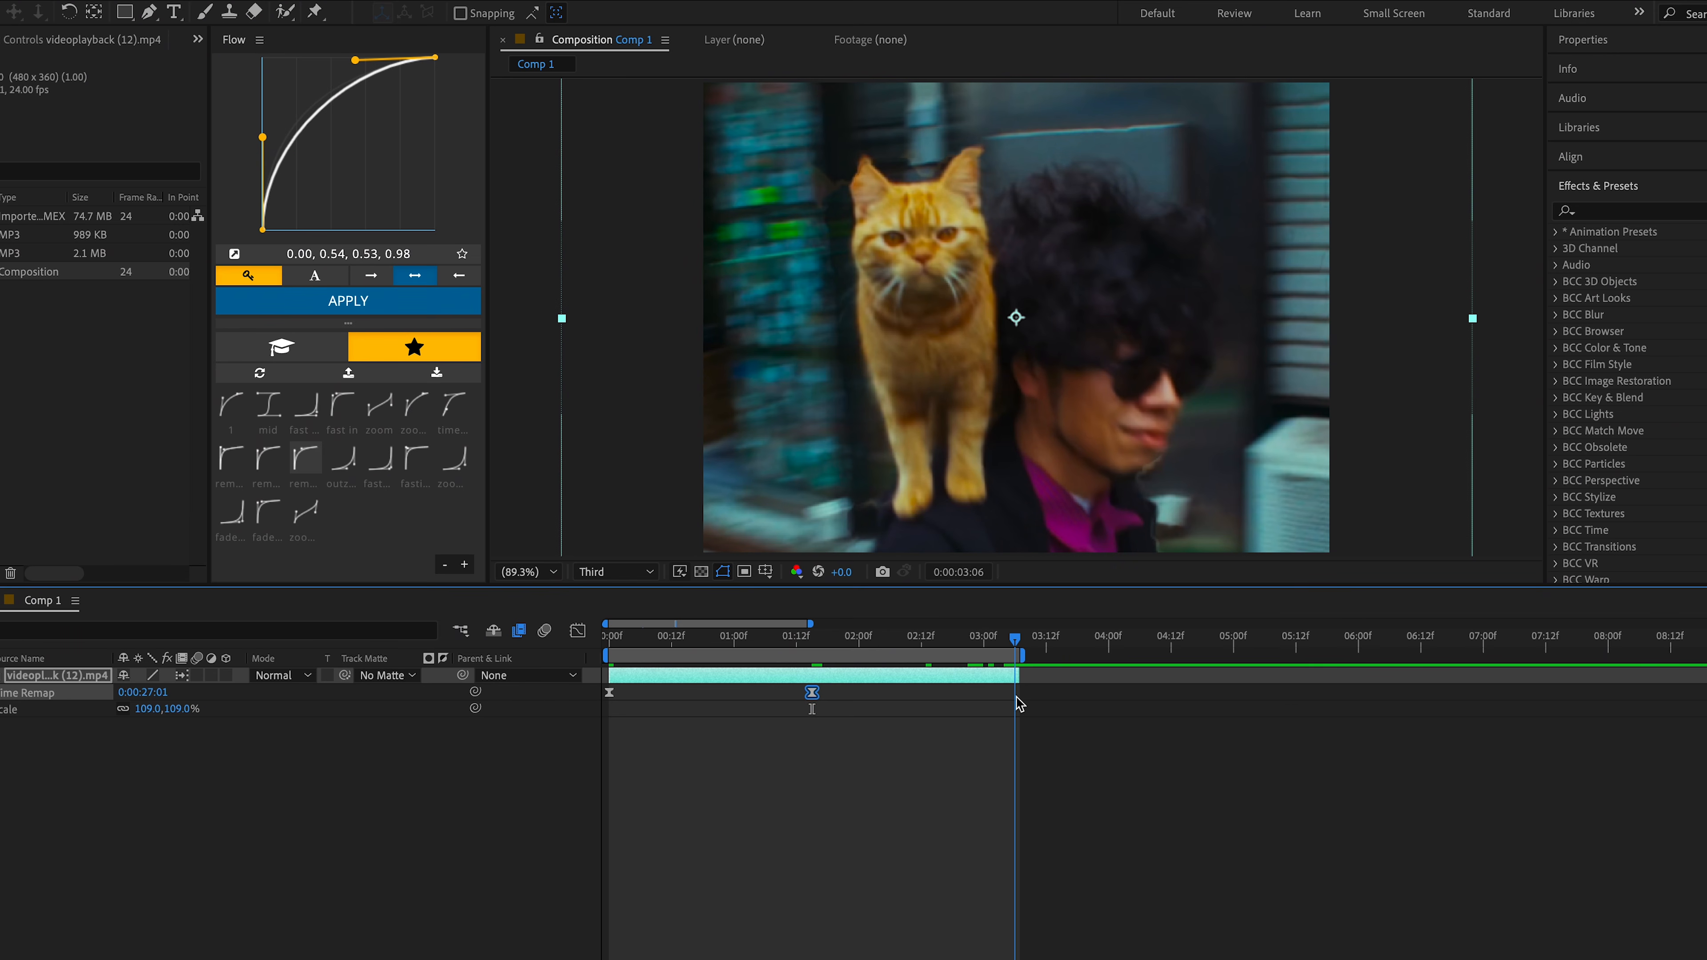
drag(143, 693, 169, 691)
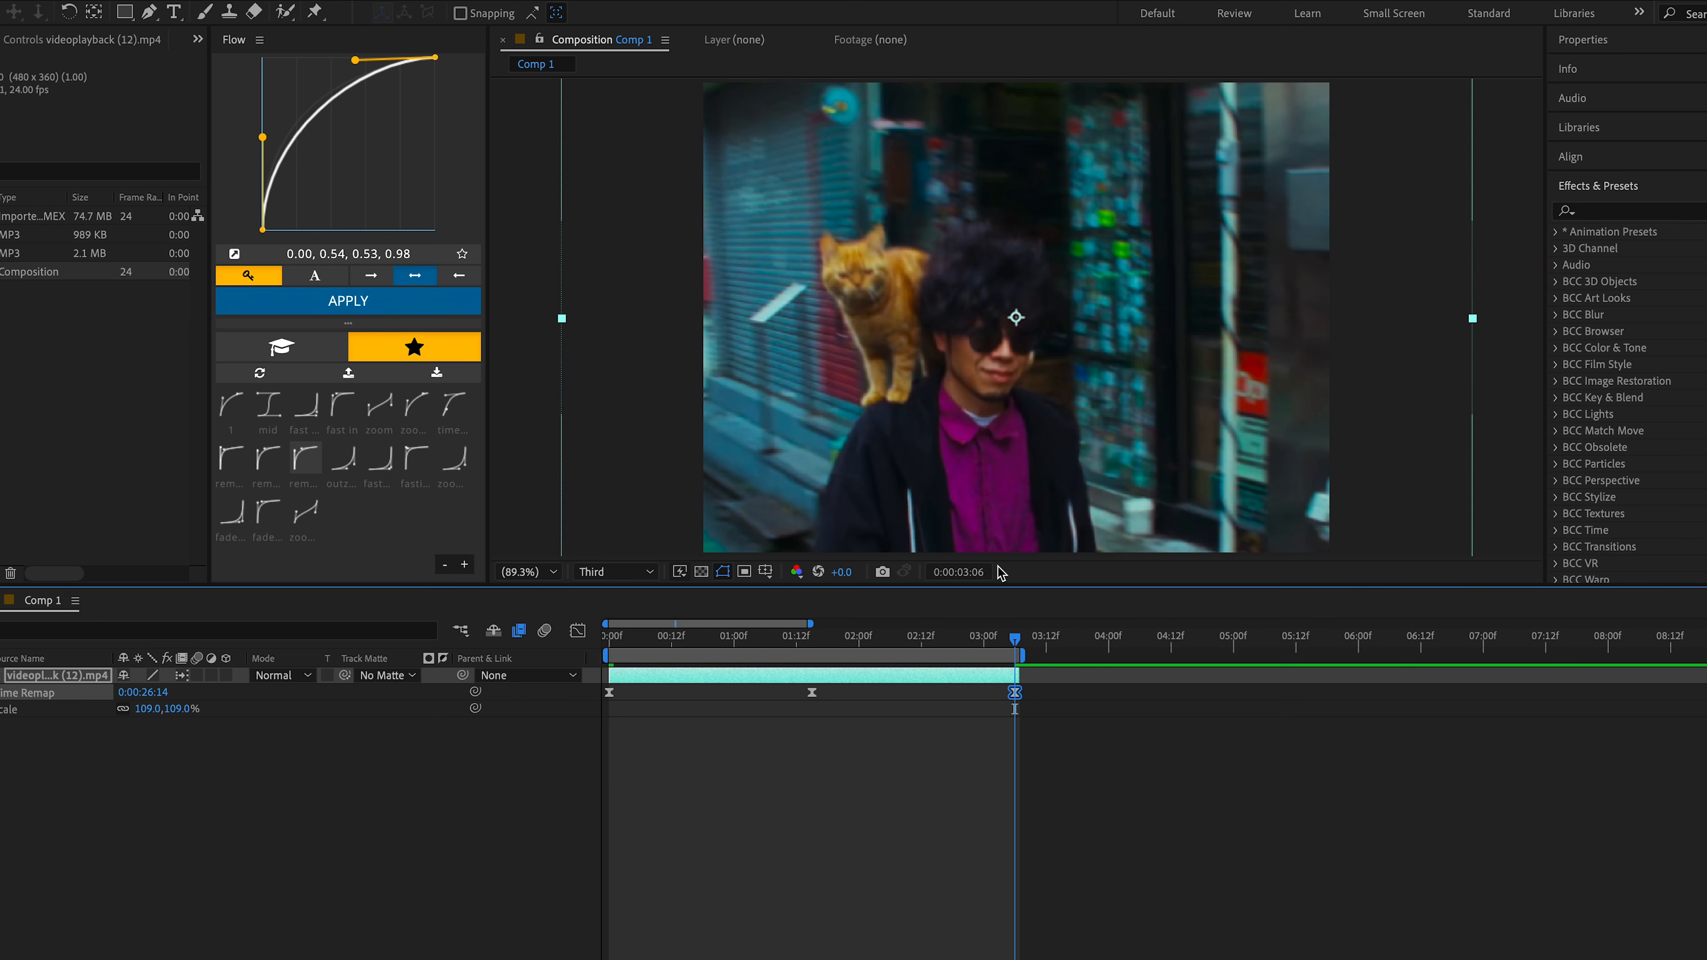
click(1031, 697)
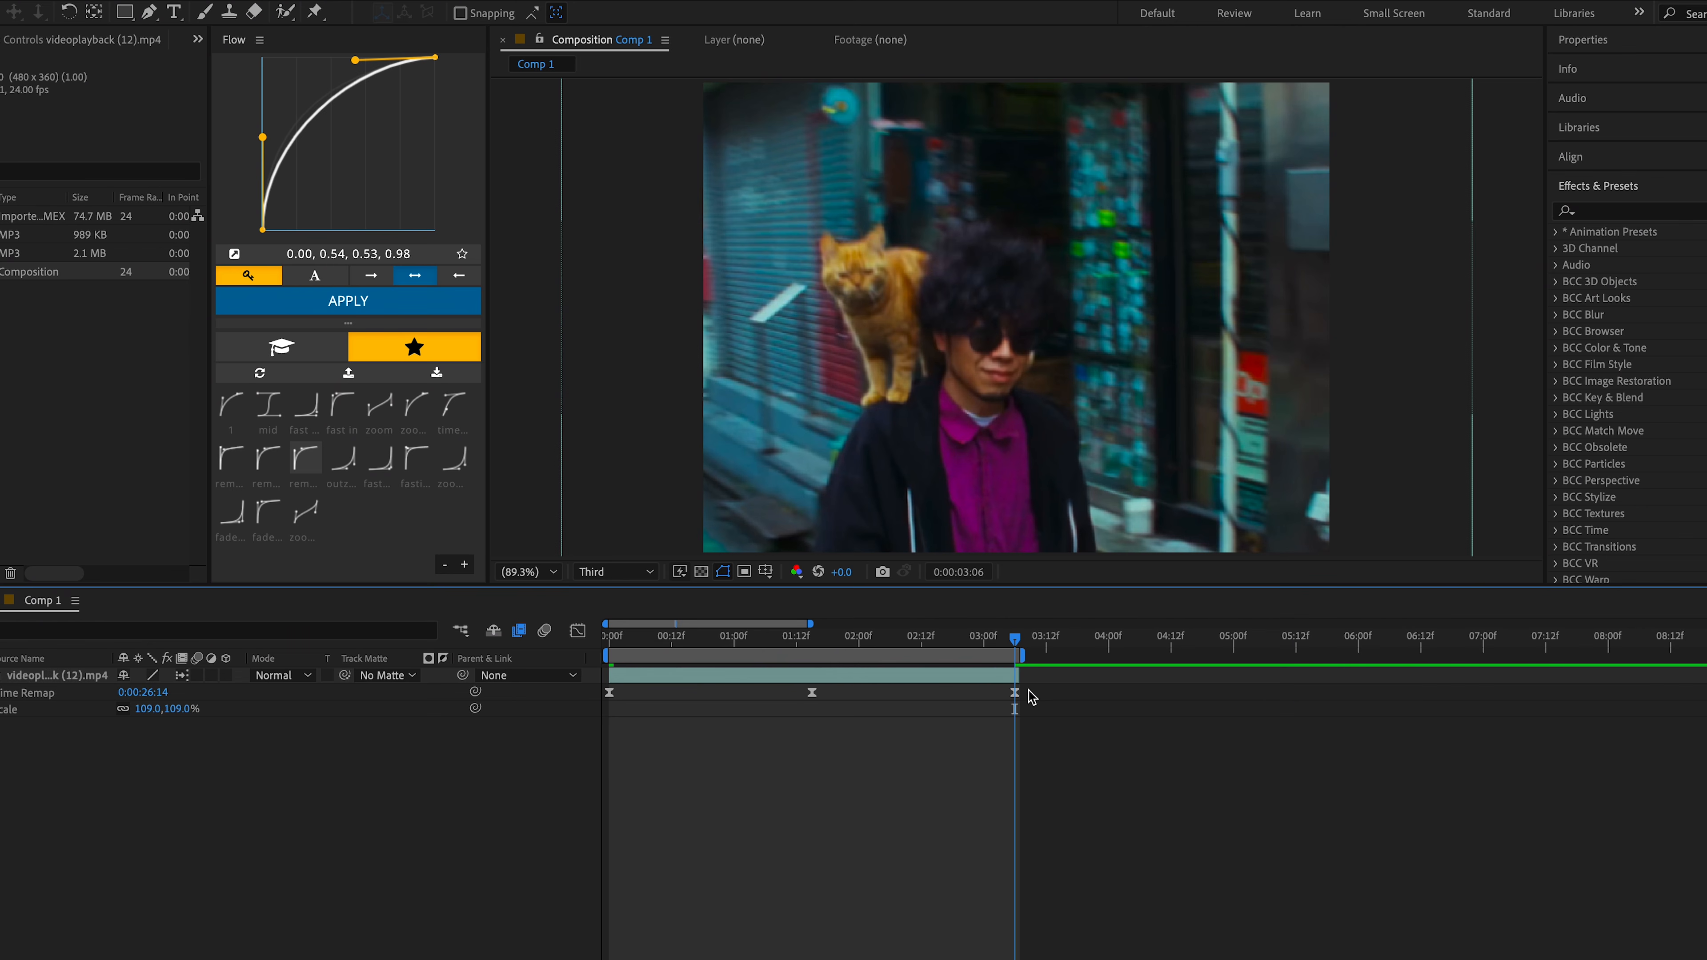
Shape the reverse segment in the Graph Editor to drop steeply after 0:00:01:15 and level out towards 0:00:03:06, and preview it.
drag(776, 693, 1106, 697)
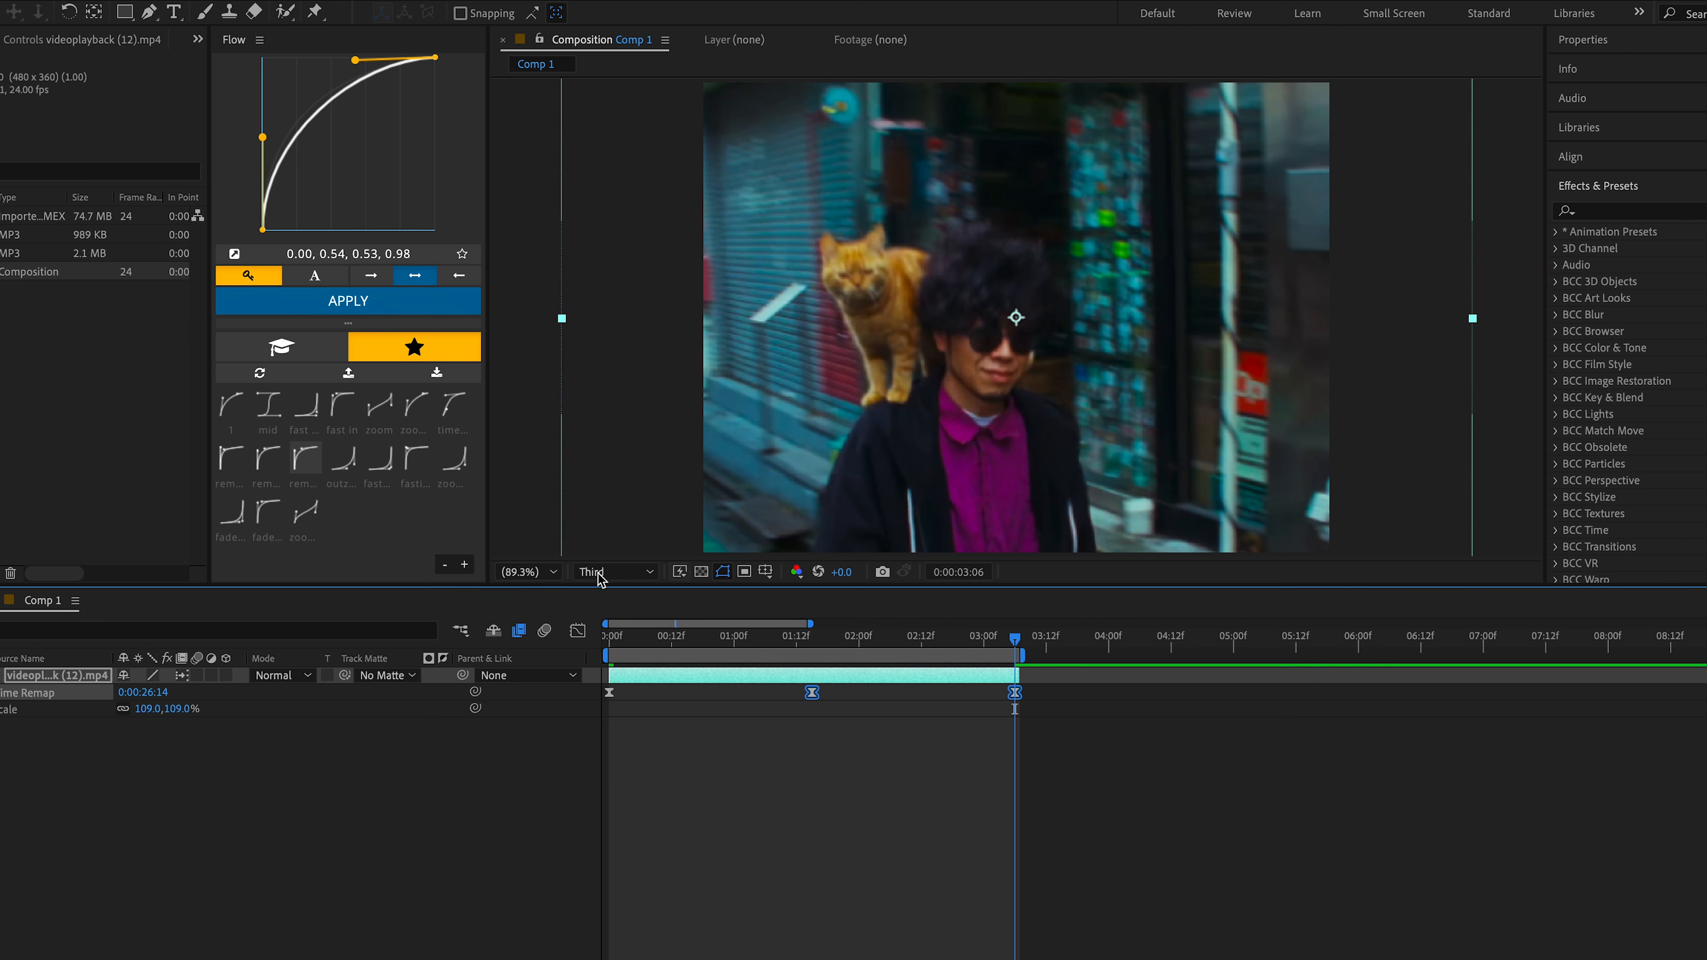
click(578, 631)
click(811, 775)
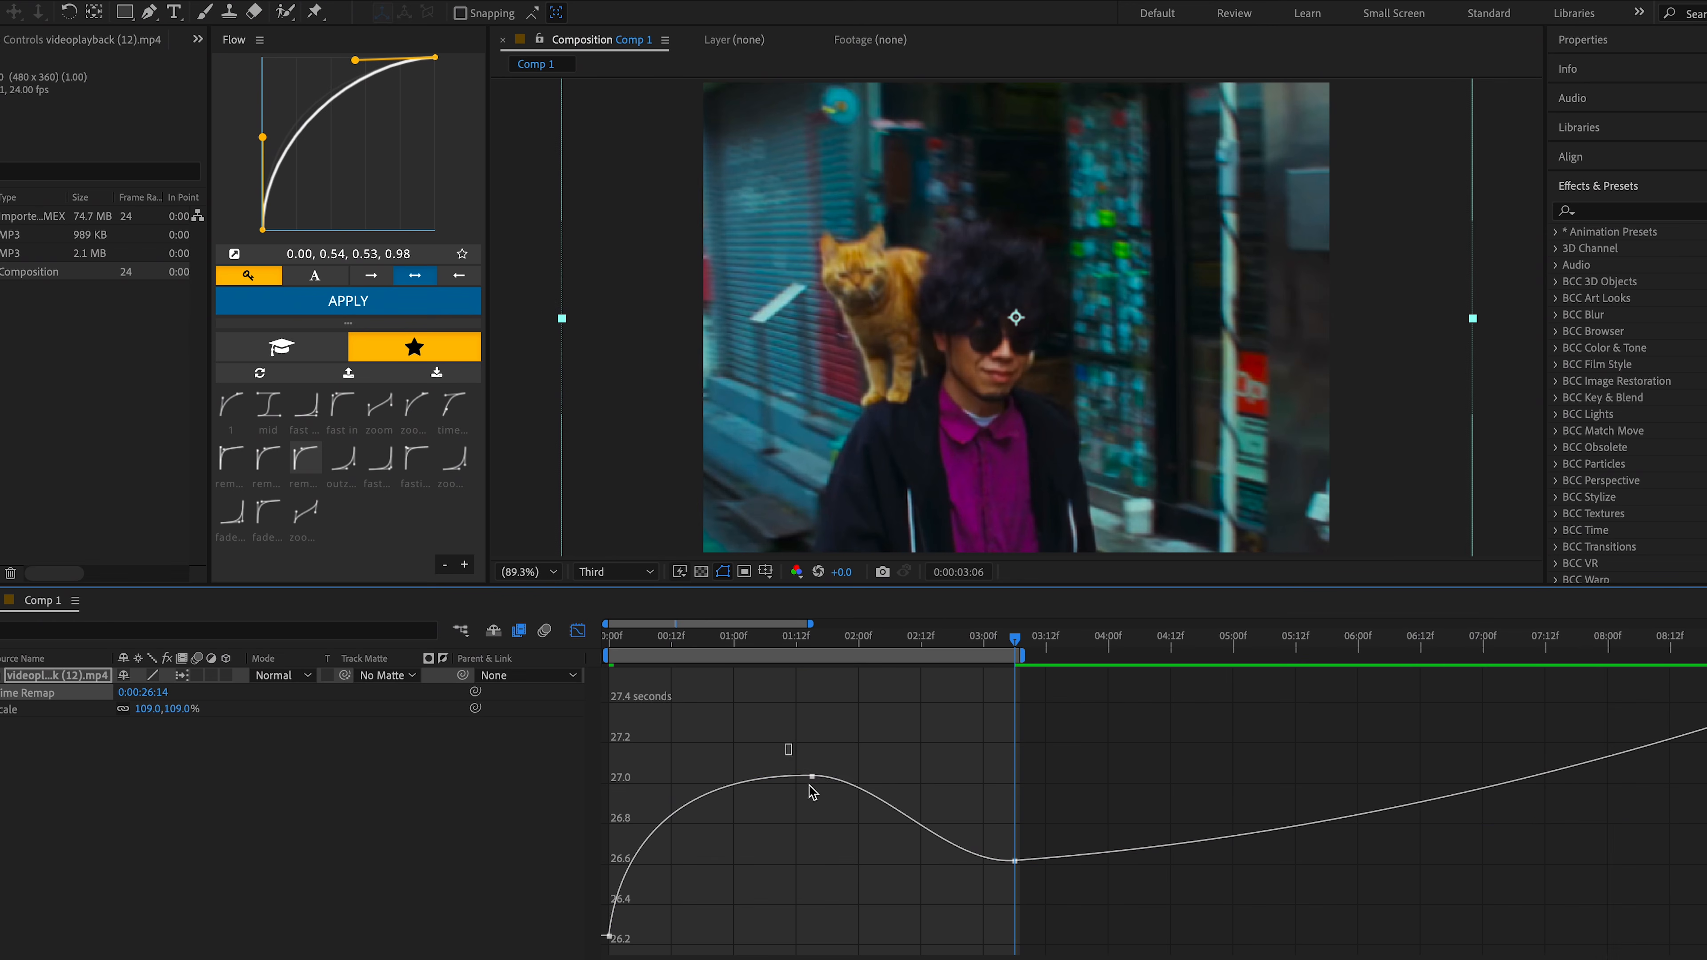
drag(880, 776, 822, 839)
drag(1054, 844, 863, 860)
click(1010, 642)
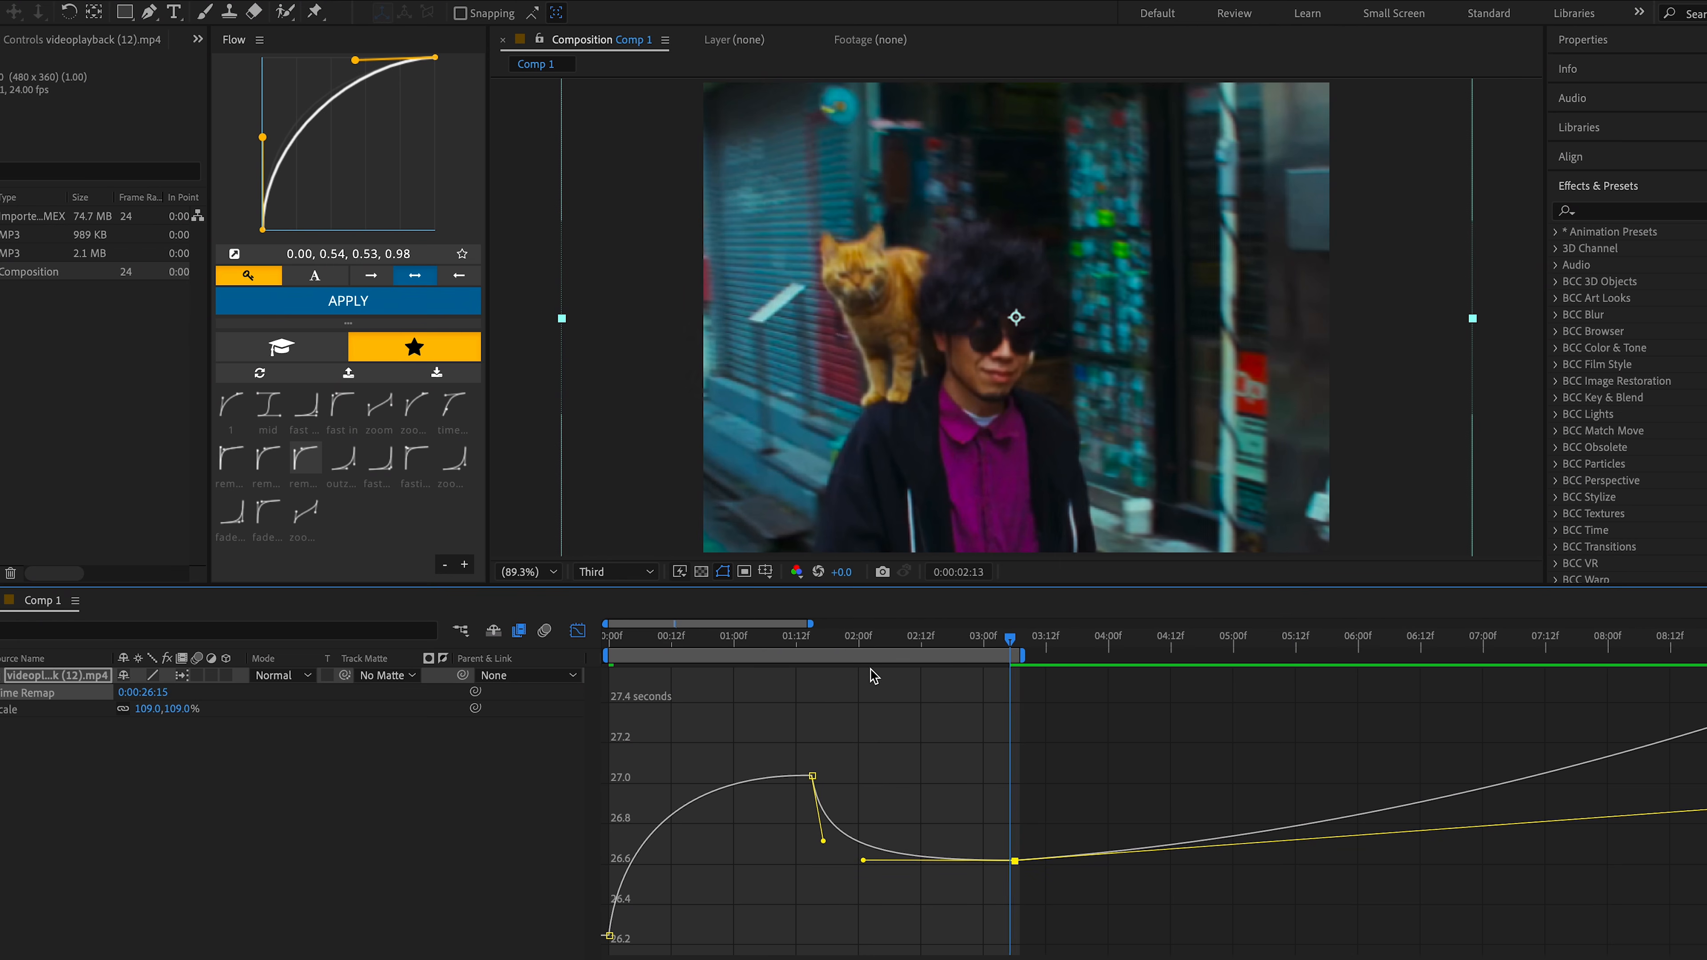
key(space)
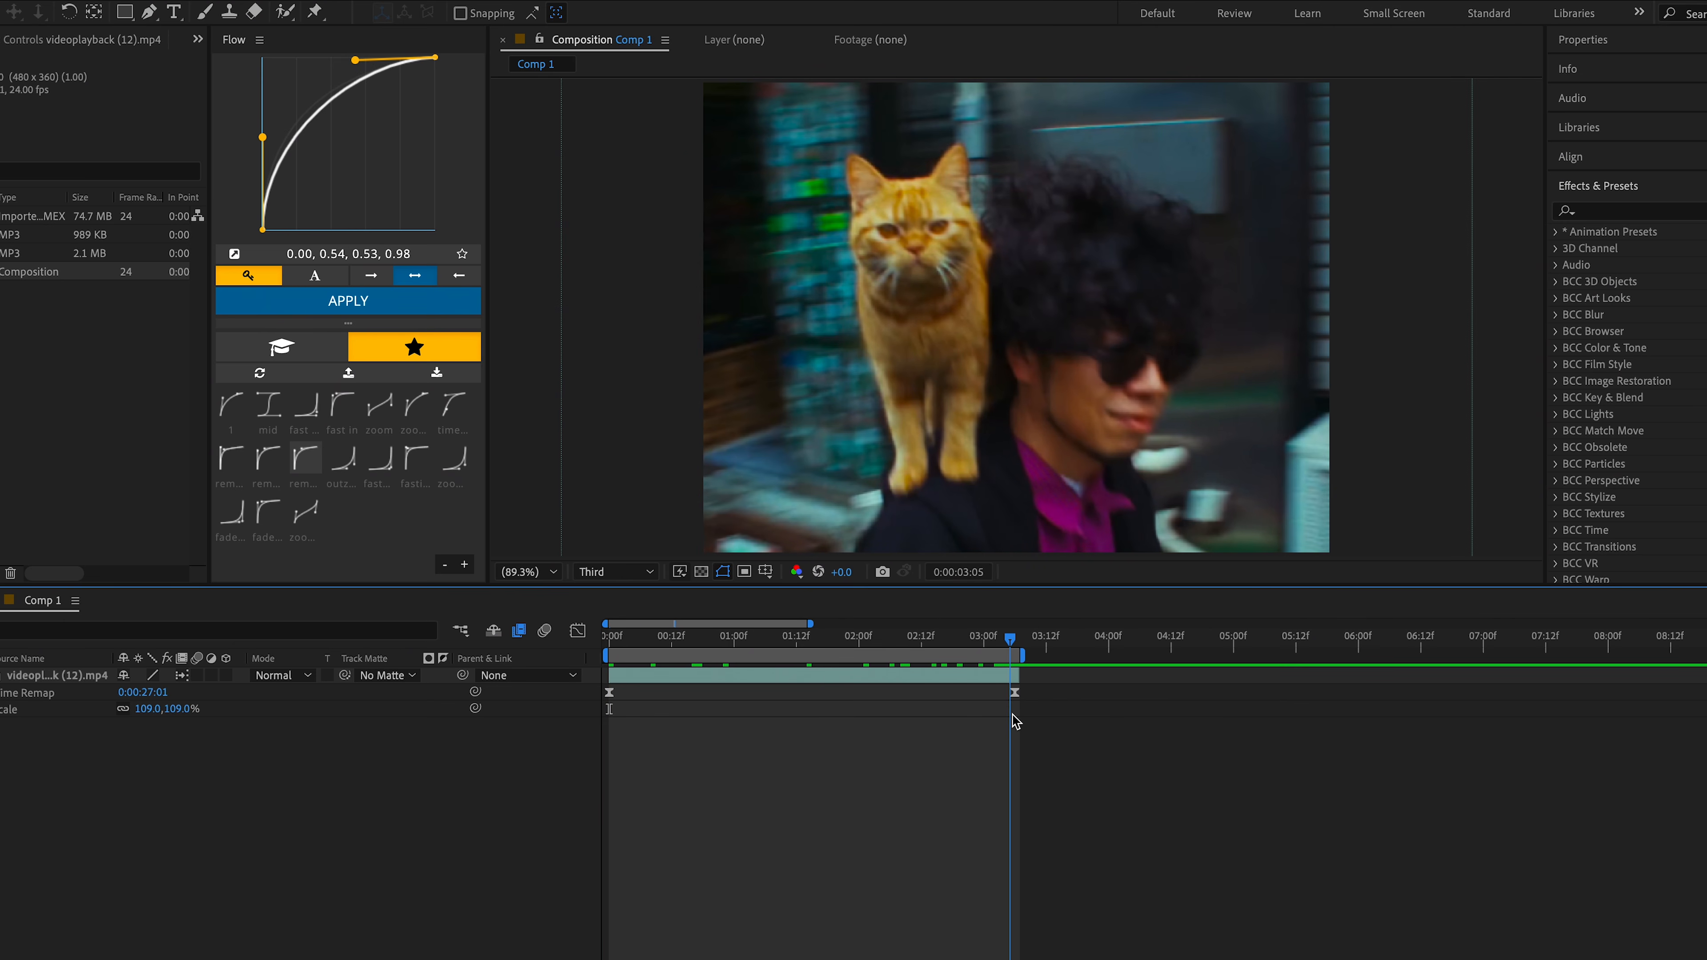
Place the playhead on the final Time Remap keyframe at 0:00:03:06 for editing its value.
drag(1012, 714, 1017, 717)
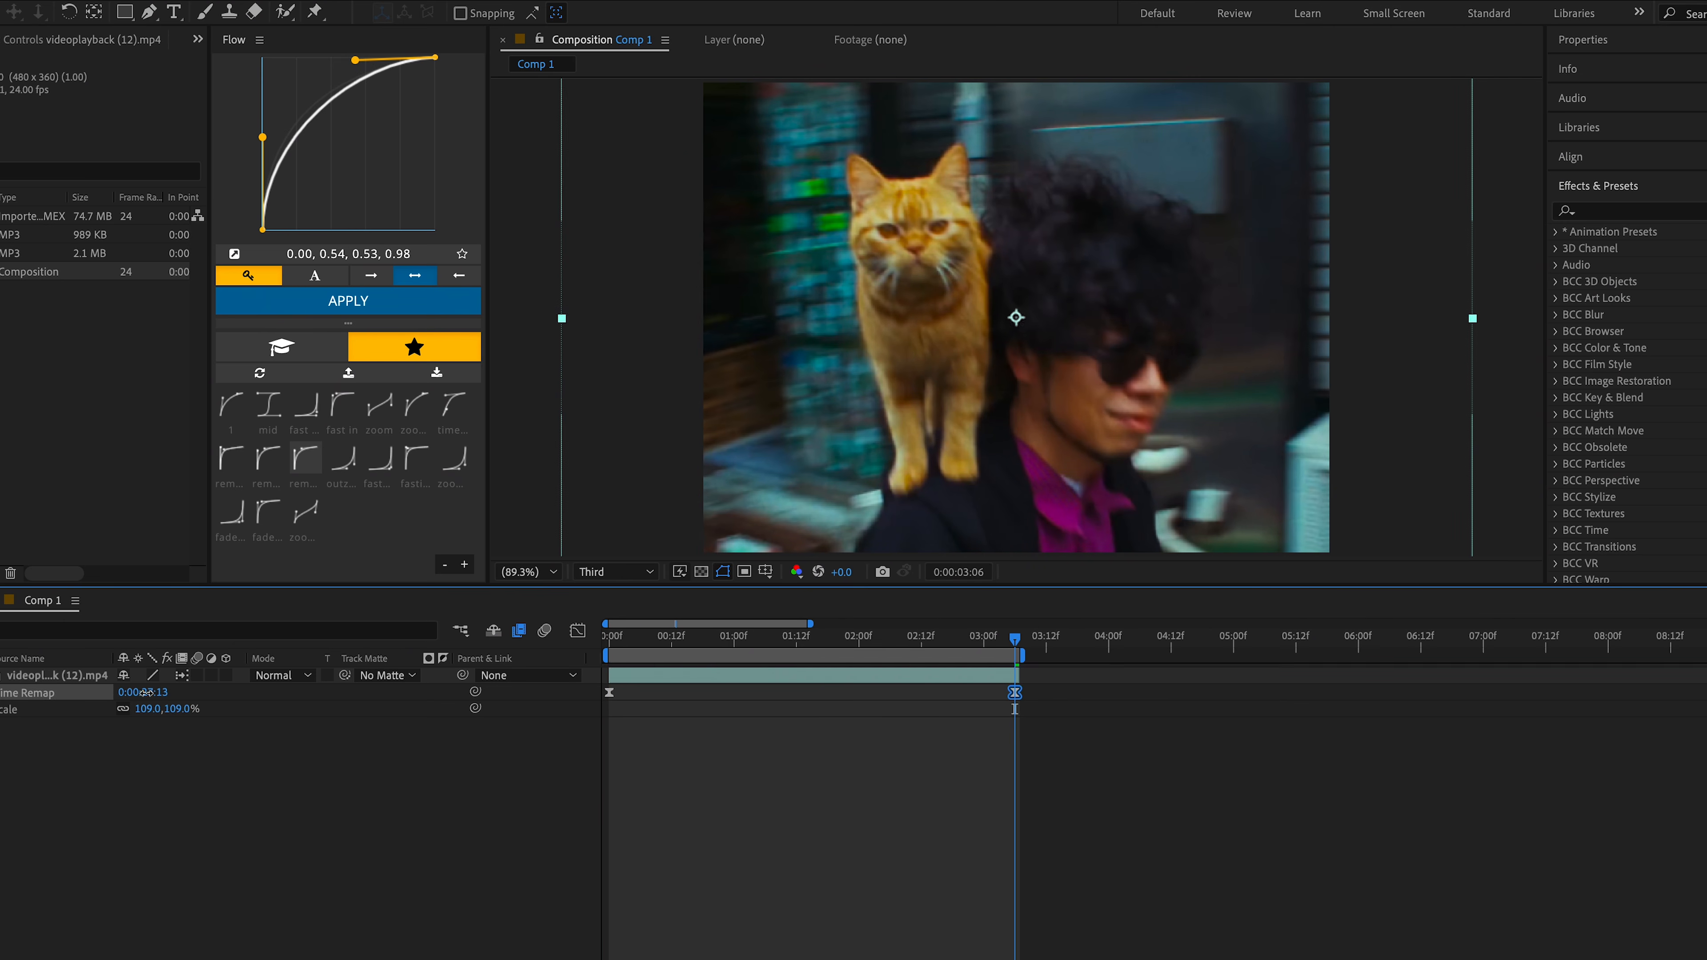